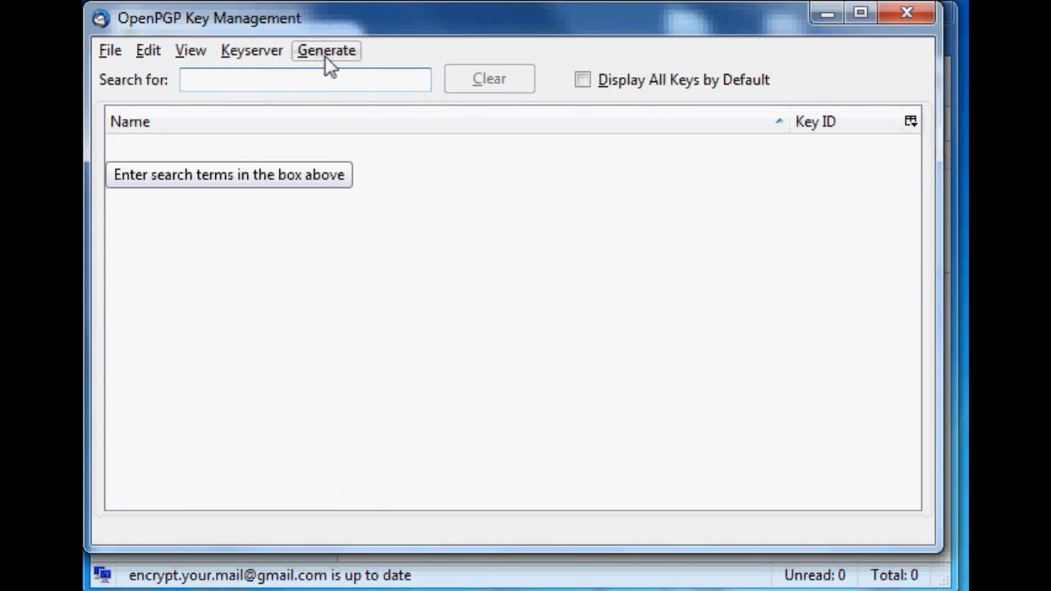
left_click(326, 53)
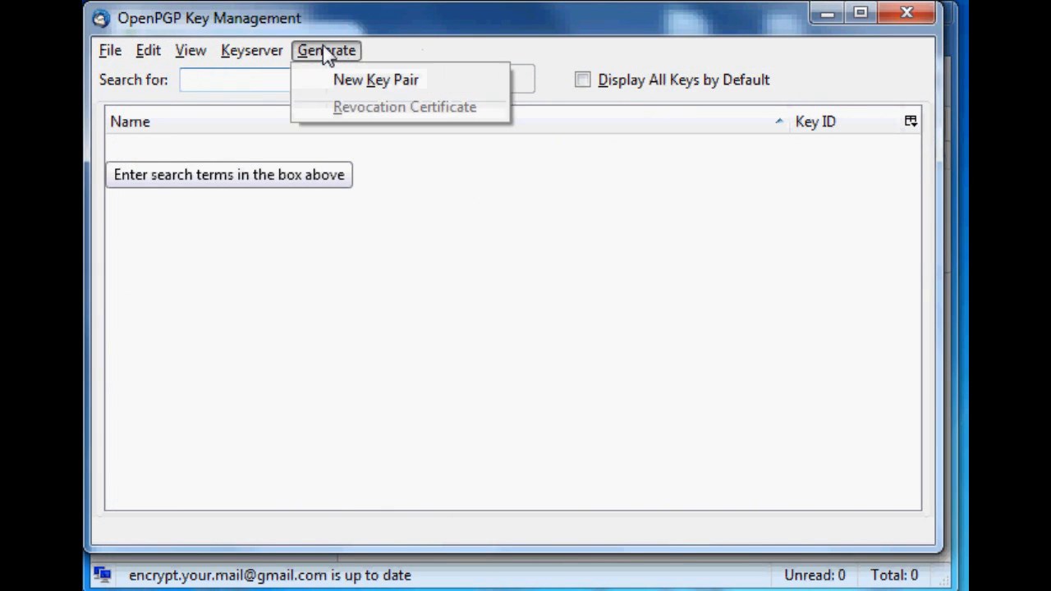
left_click(370, 82)
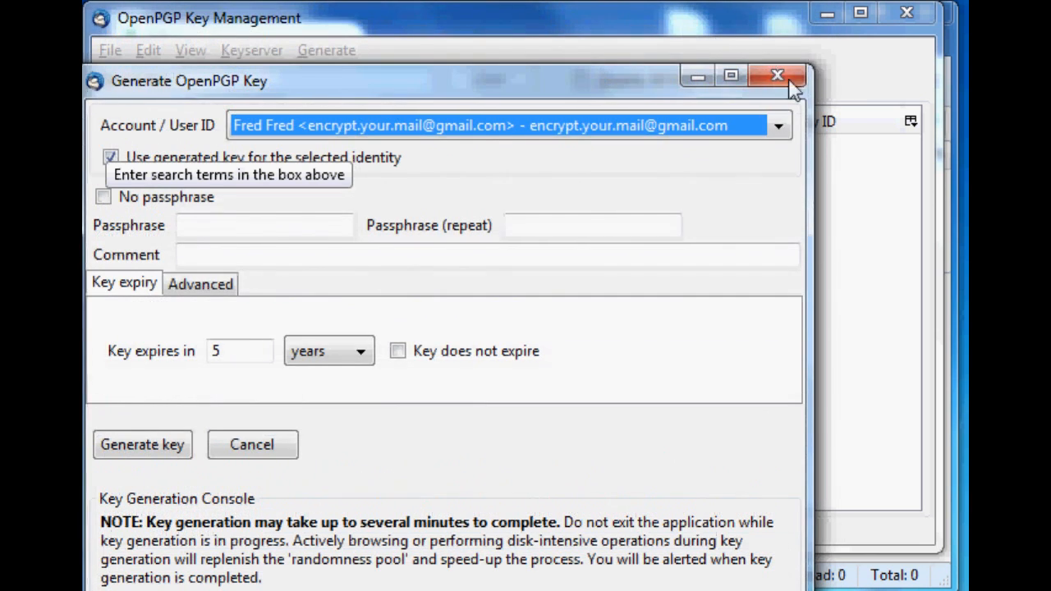
left_click(788, 78)
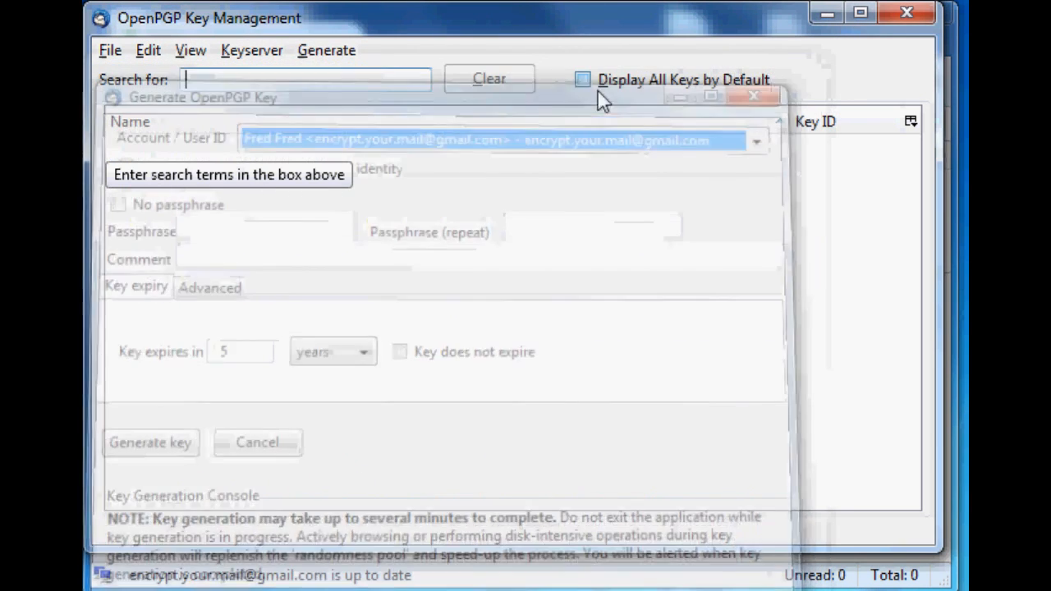
- Start generating a new key pair and select the mail account's identity as the Account / User ID
left_click(327, 50)
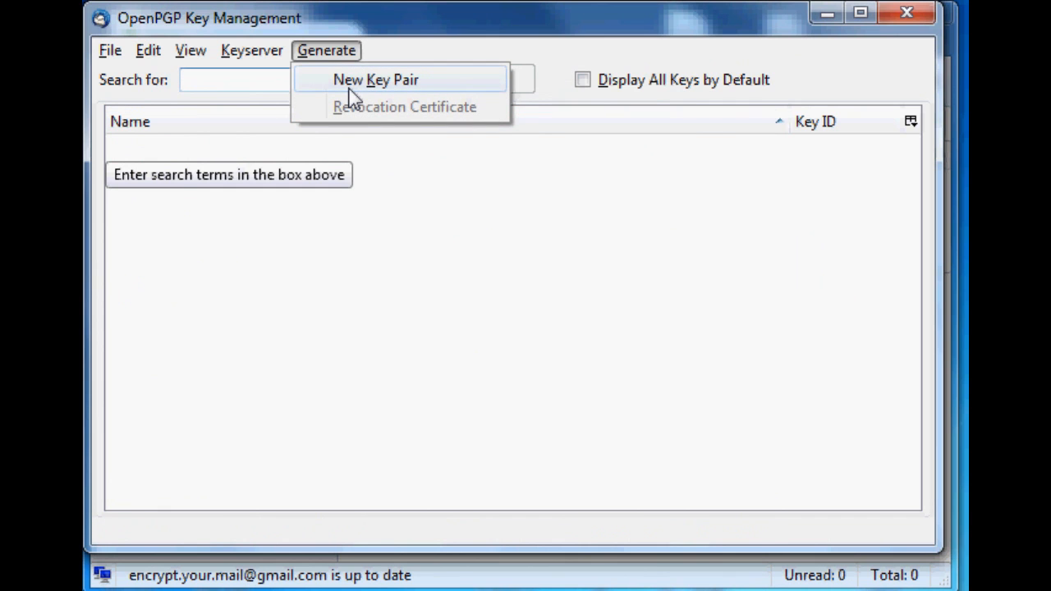
left_click(350, 82)
left_click(348, 64)
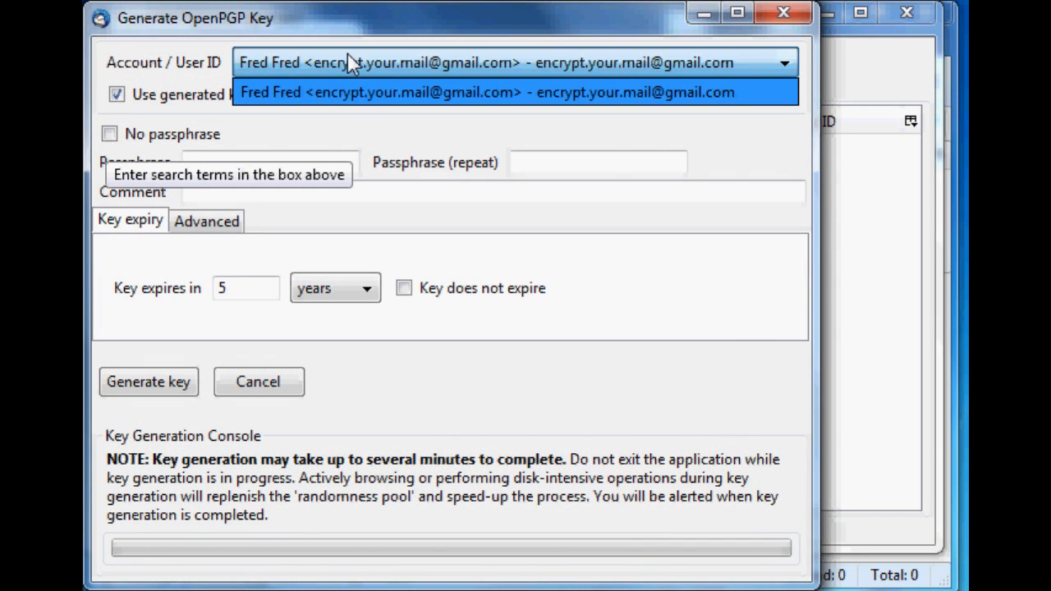
left_click(336, 93)
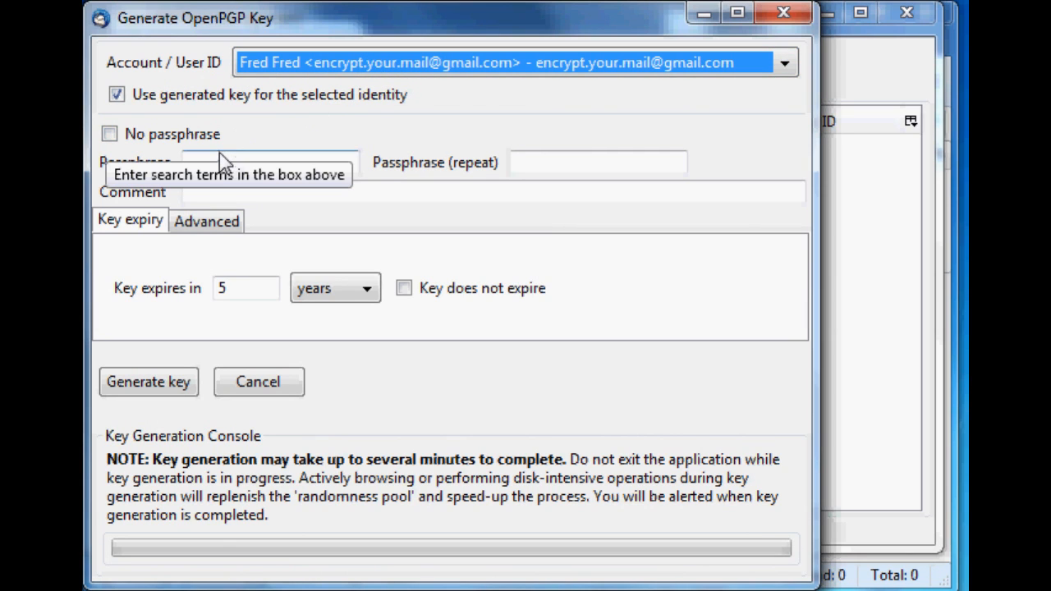
- Enable No passphrase for the key and give it the comment "no password"
left_click(110, 135)
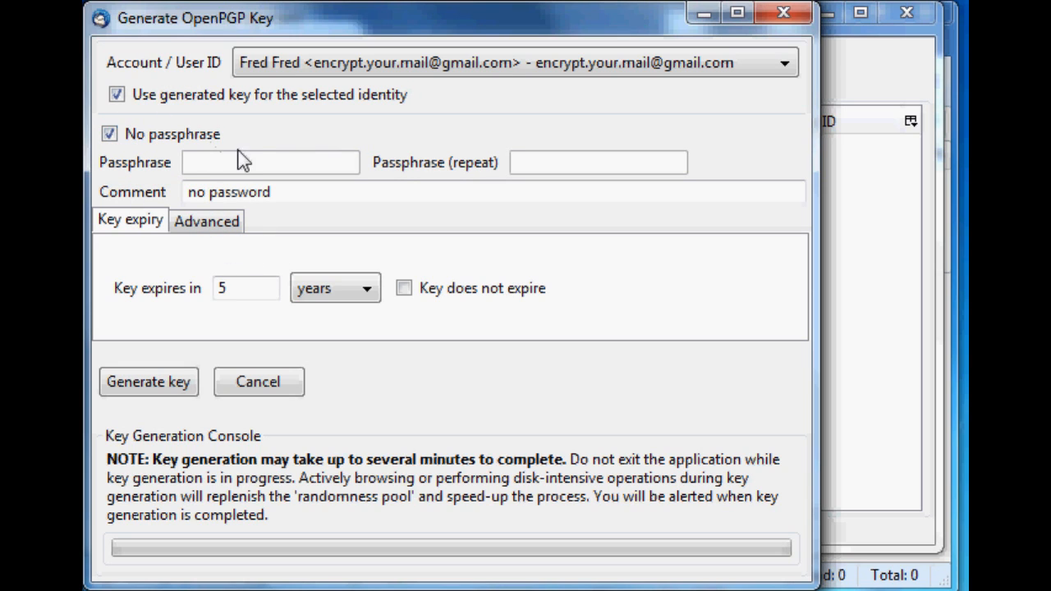
- Set the key size to 4096 in the advanced key settings, keeping RSA as the key type
left_click(207, 227)
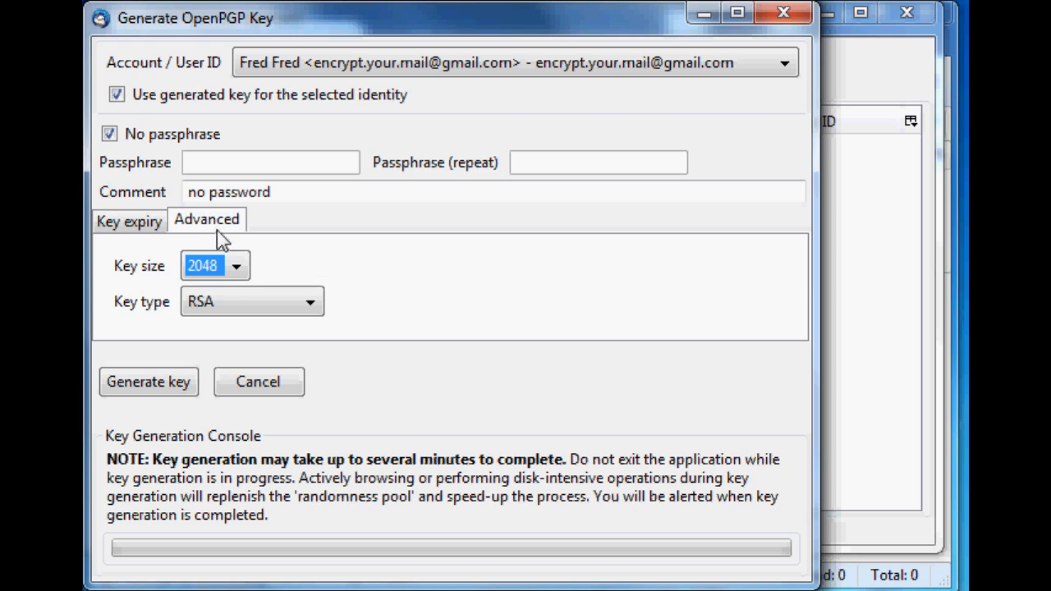
left_click(210, 271)
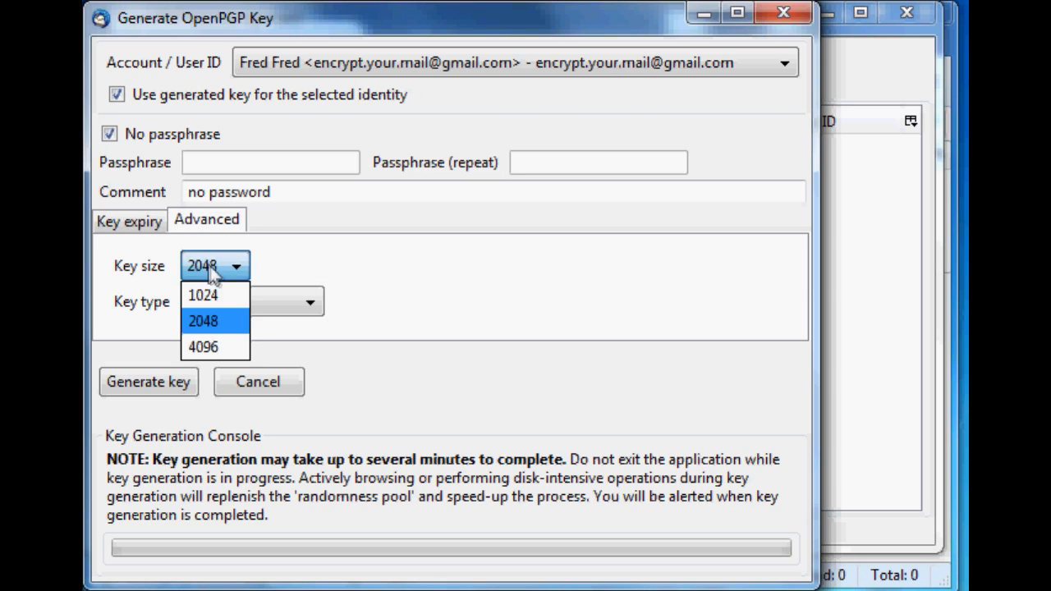
left_click(214, 350)
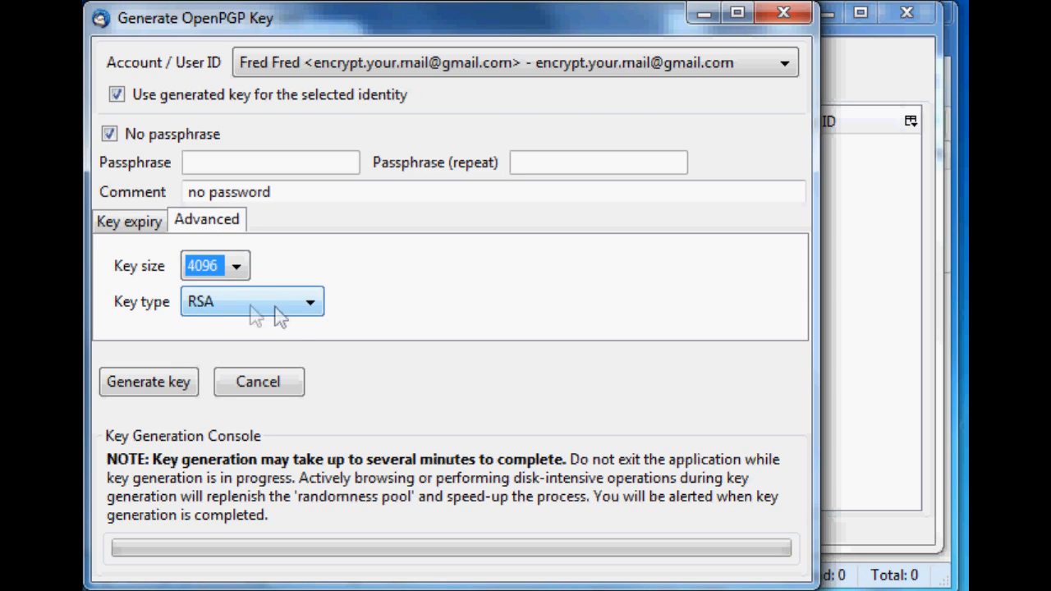
left_click(219, 276)
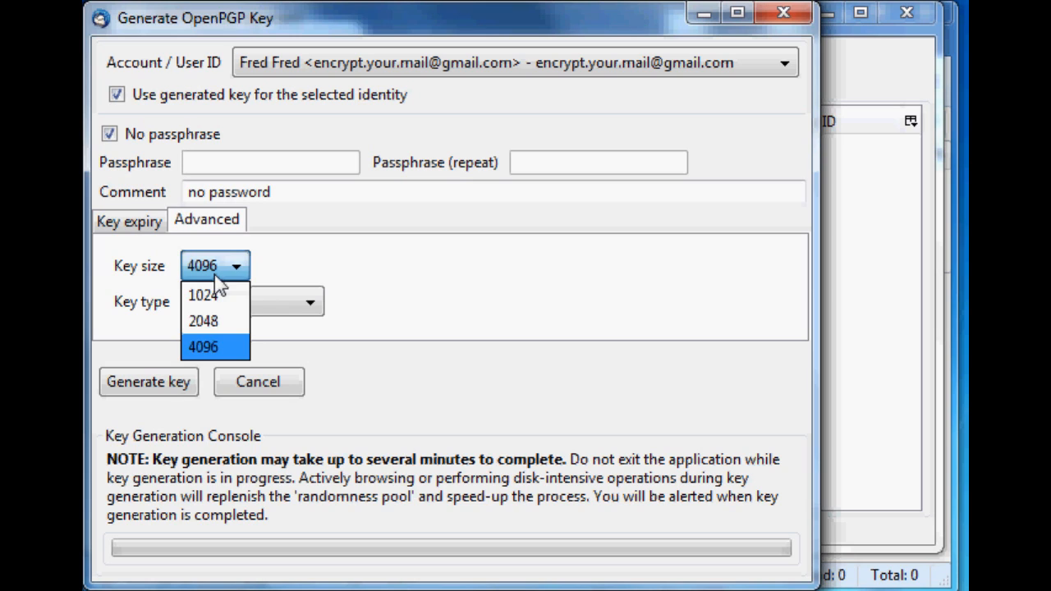
left_click(215, 348)
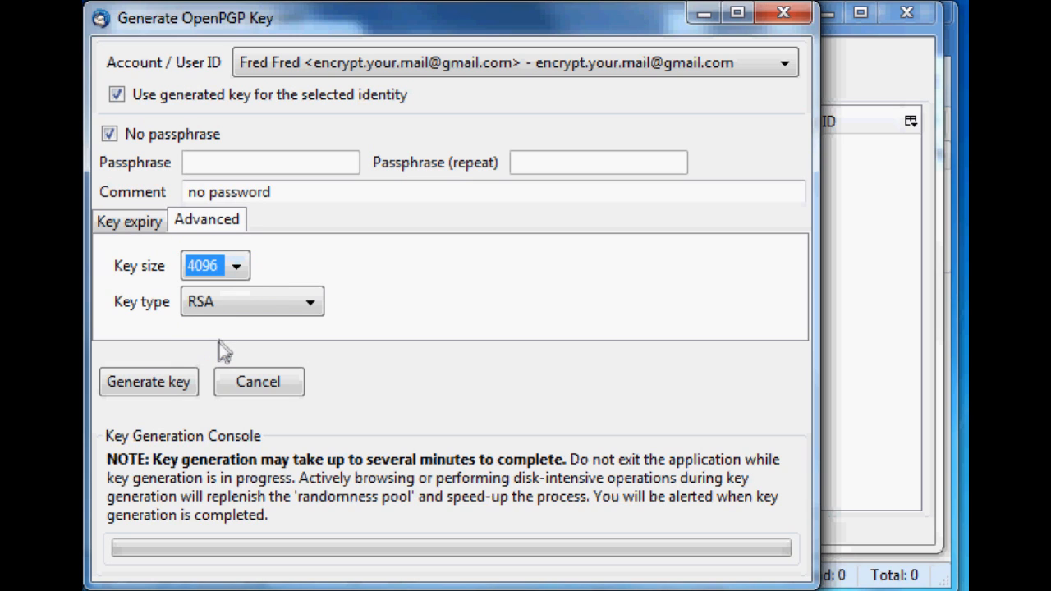
left_click(235, 271)
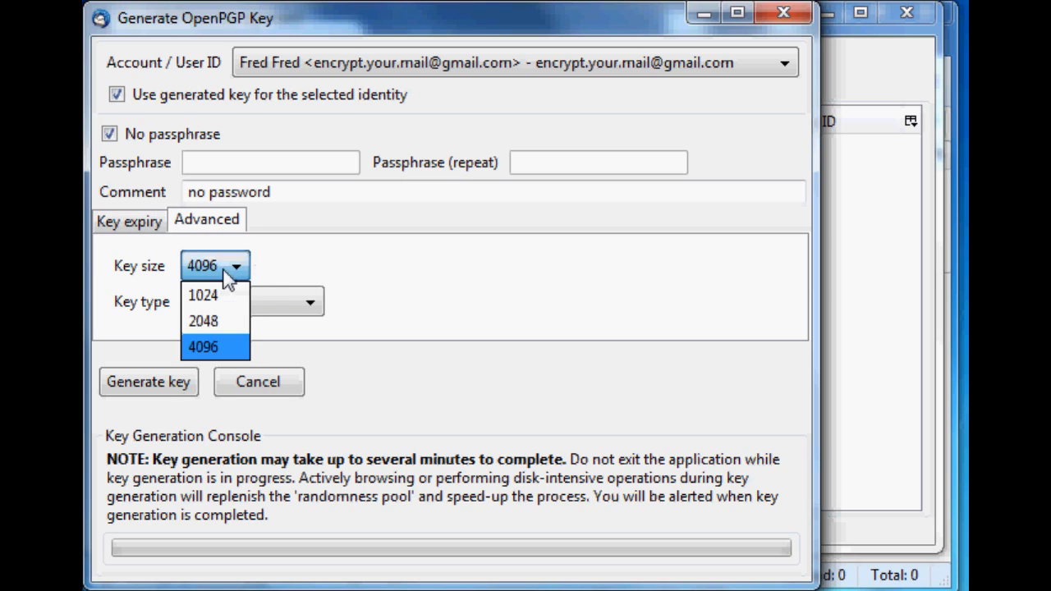
left_click(211, 358)
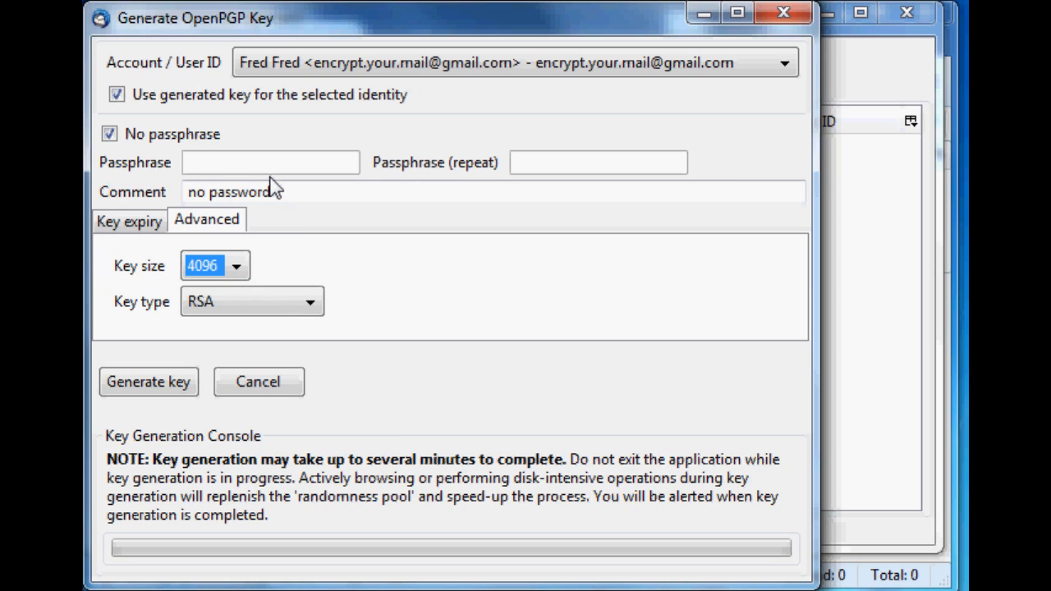
- Keep the 5-year key expiry and generate the public and private keys, confirming the generation
left_click(141, 237)
left_click(211, 228)
left_click(141, 226)
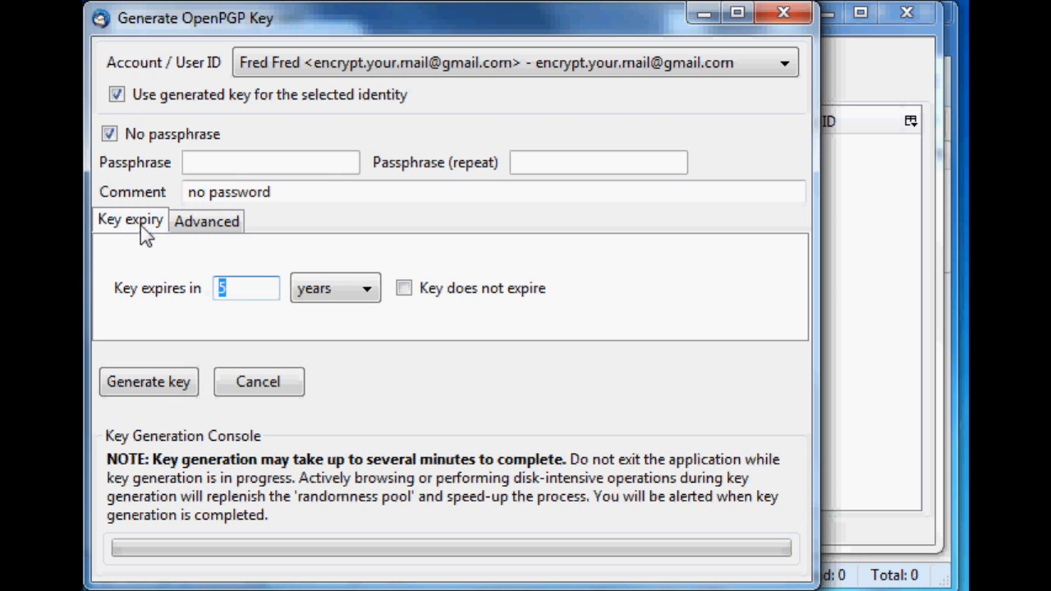
left_click(152, 389)
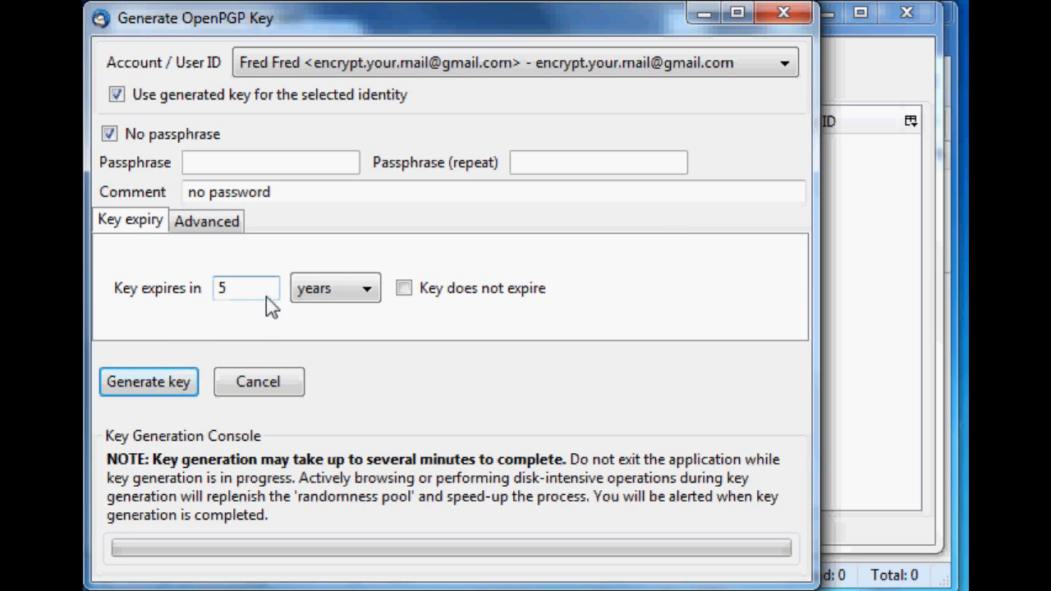
left_click(149, 381)
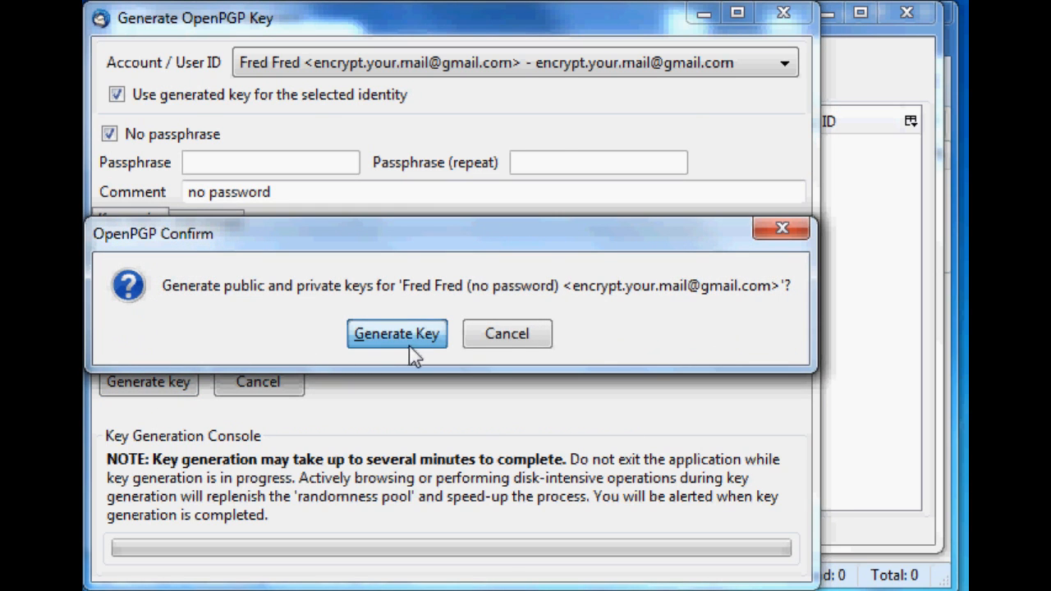
left_click(410, 343)
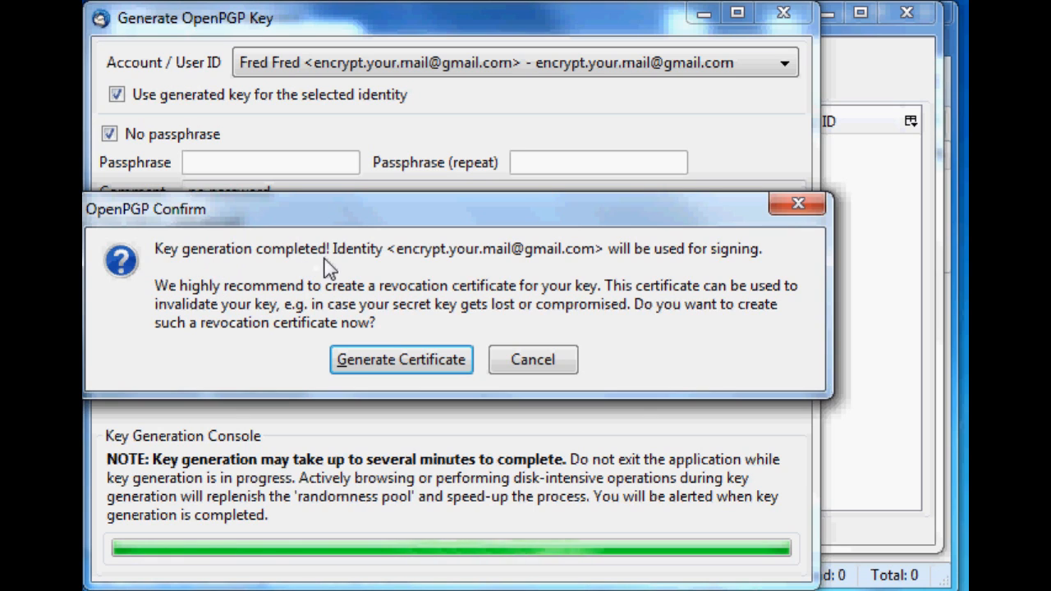
- Create the recommended revocation certificate and save it under its proposed .asc file name
left_click_drag(353, 251, 458, 264)
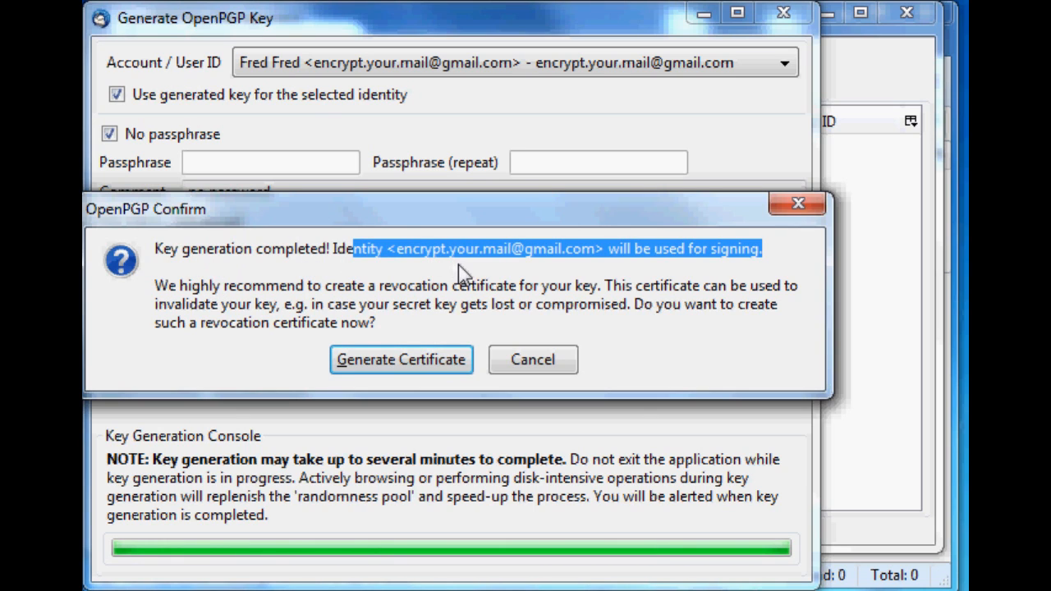
left_click(367, 289)
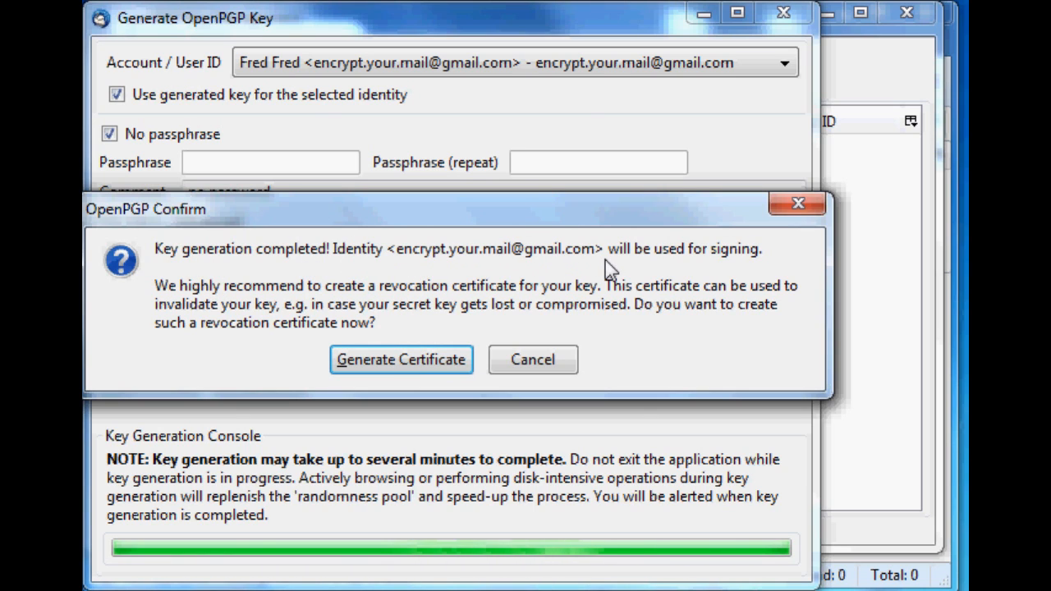
left_click(373, 373)
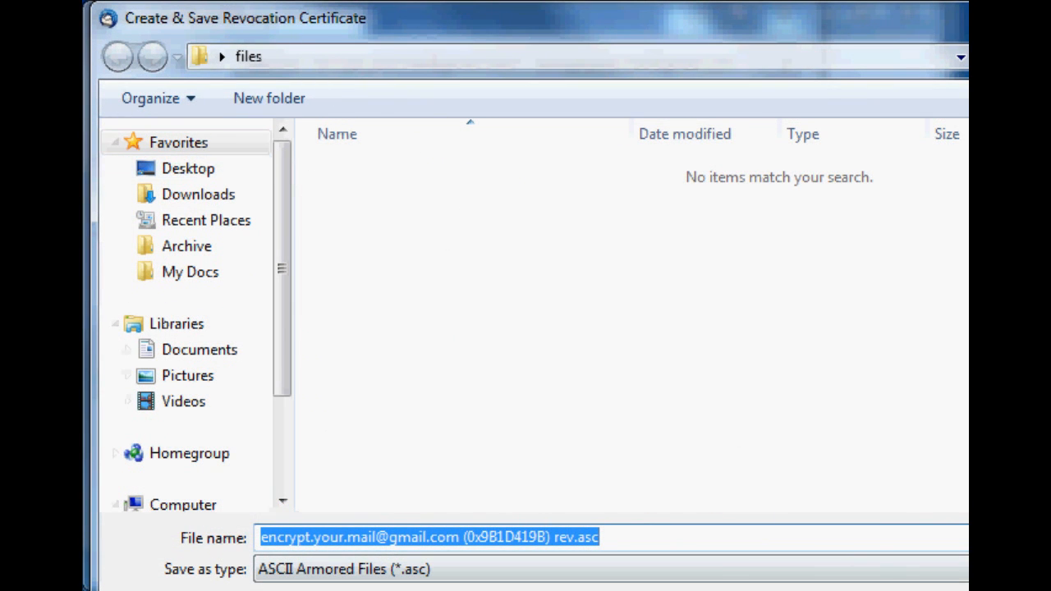
key("Return")
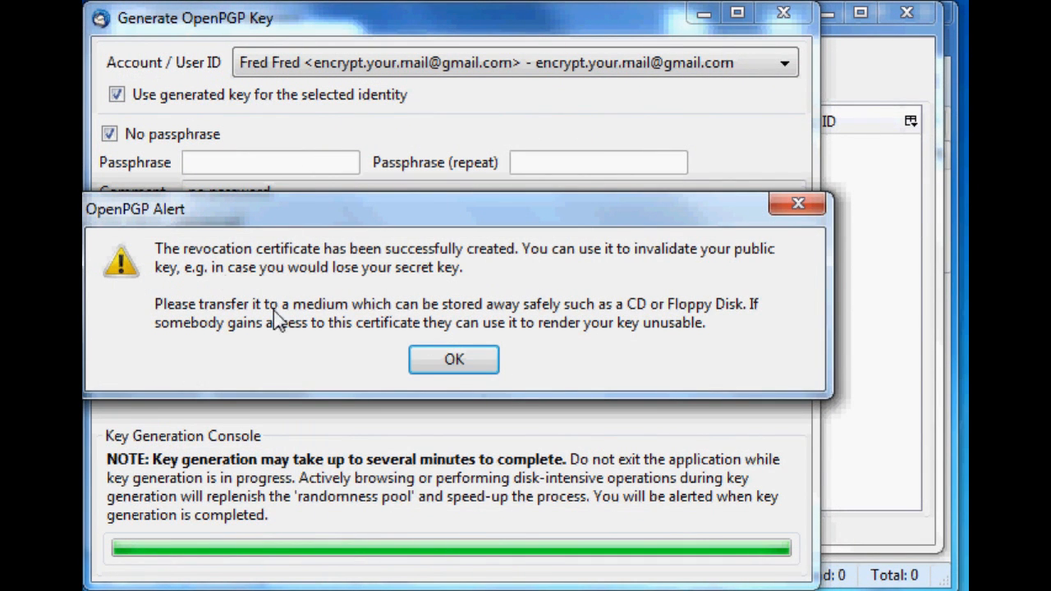
left_click(485, 368)
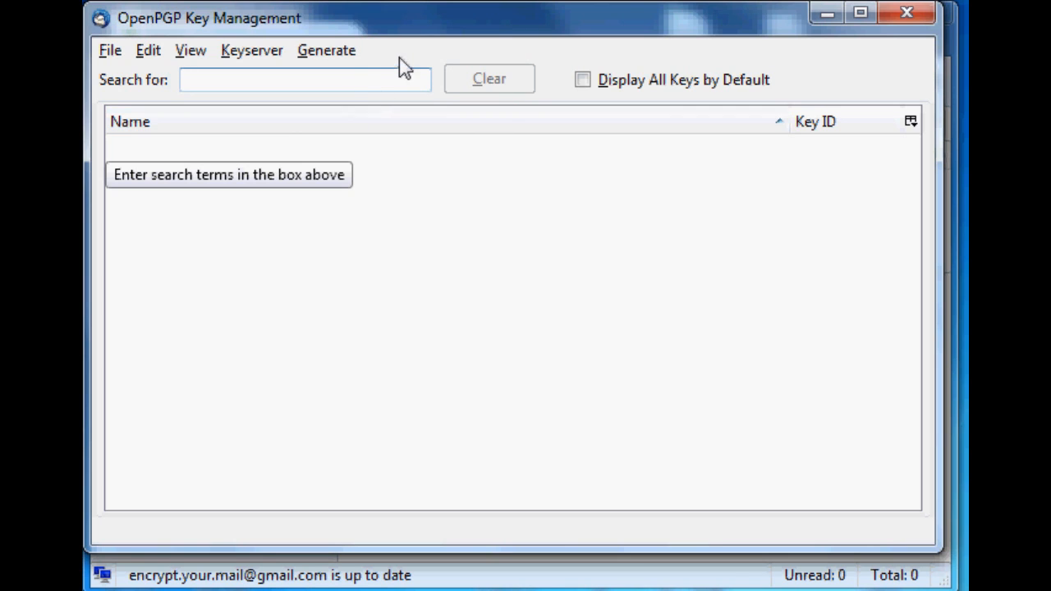
left_click(348, 51)
left_click(341, 27)
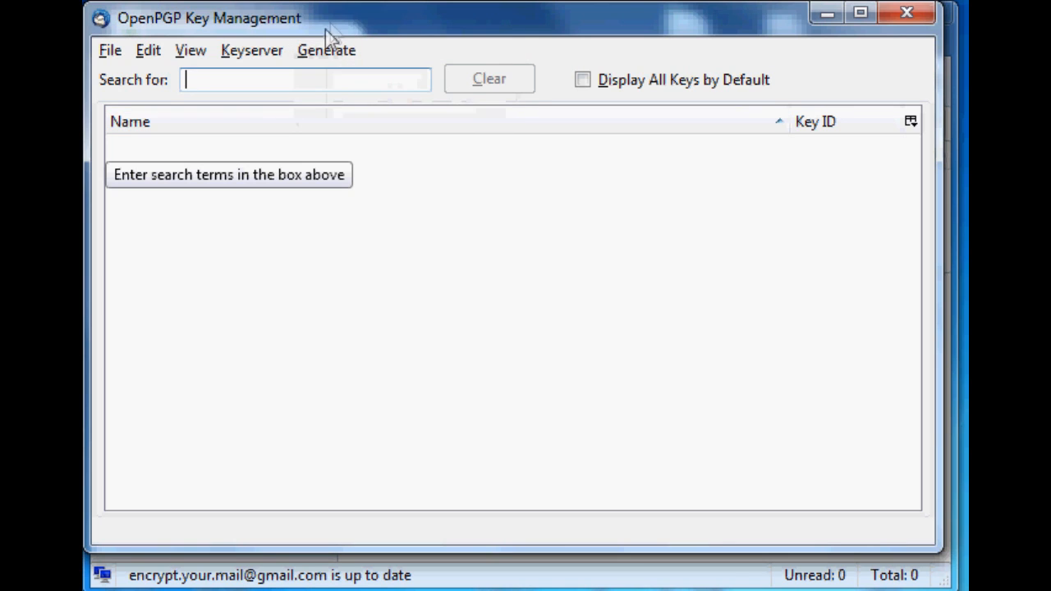
left_click(313, 60)
left_click(354, 32)
left_click(347, 60)
left_click(347, 60)
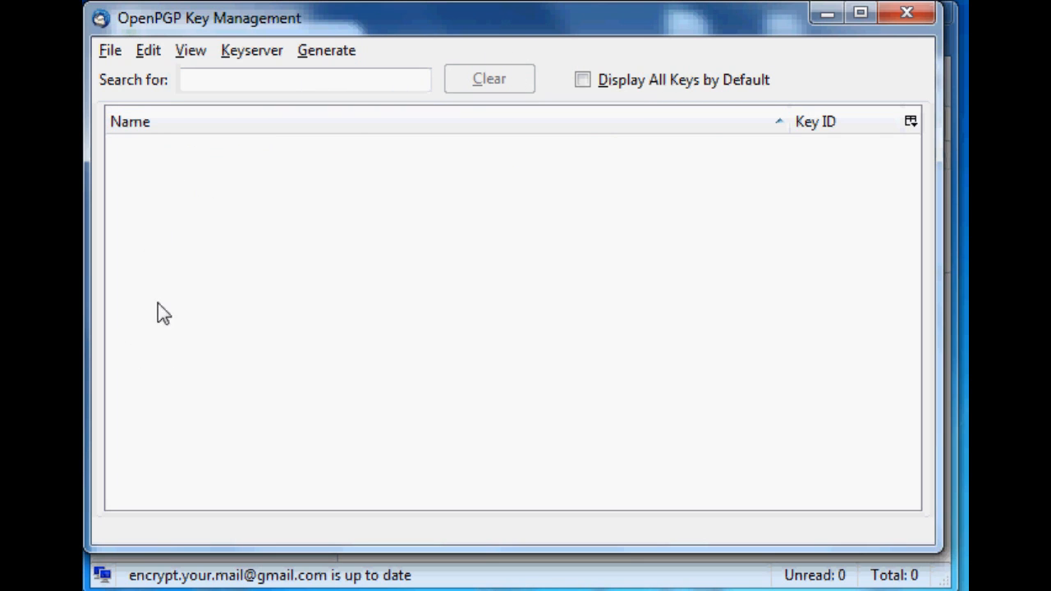
- Turn on Display All Keys by Default and expand the new key's entry to view its details
left_click(583, 80)
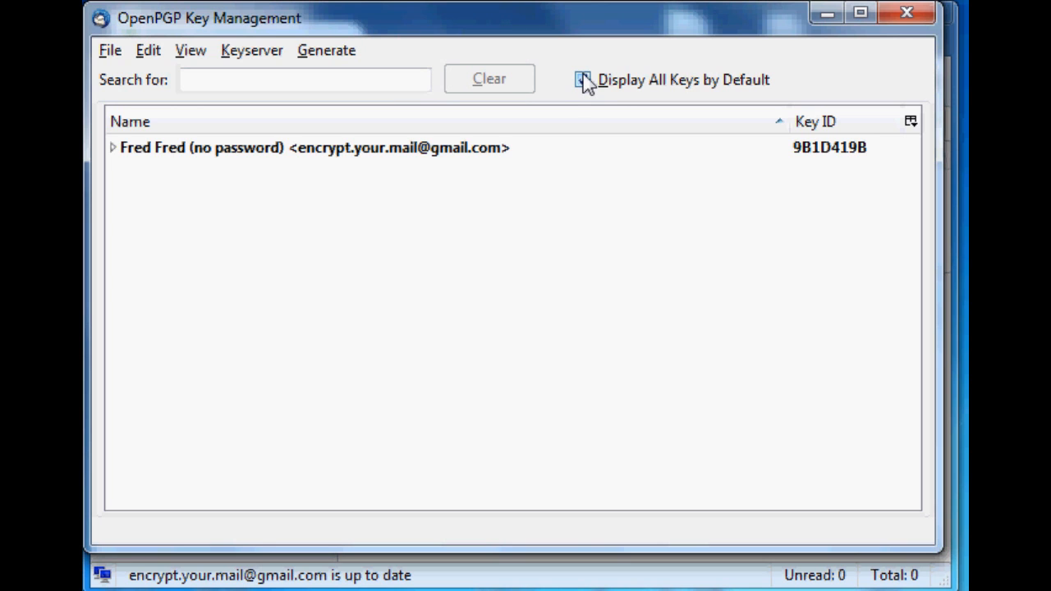
left_click(403, 153)
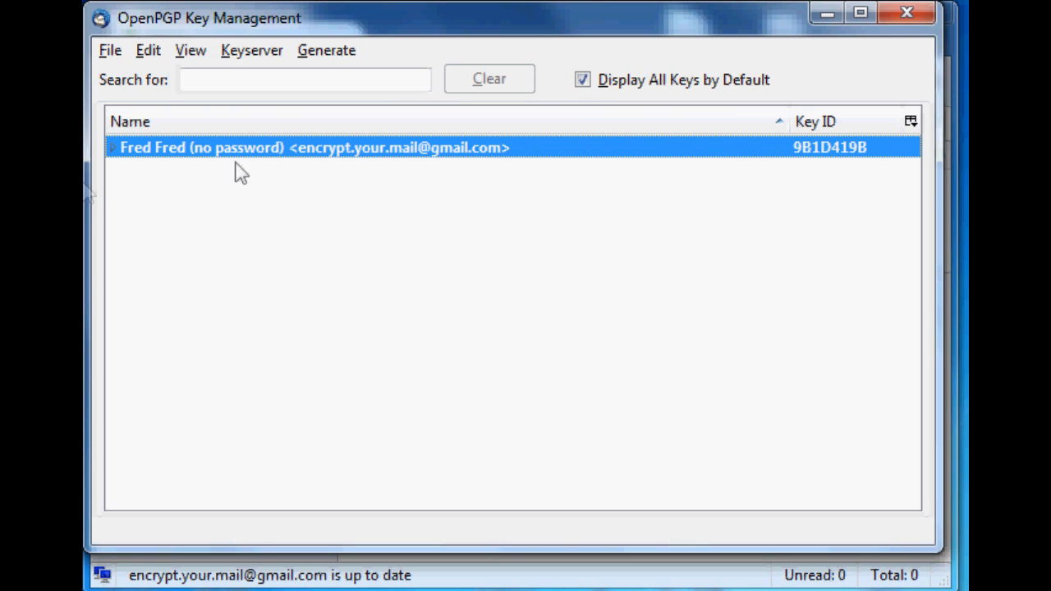
left_click(114, 149)
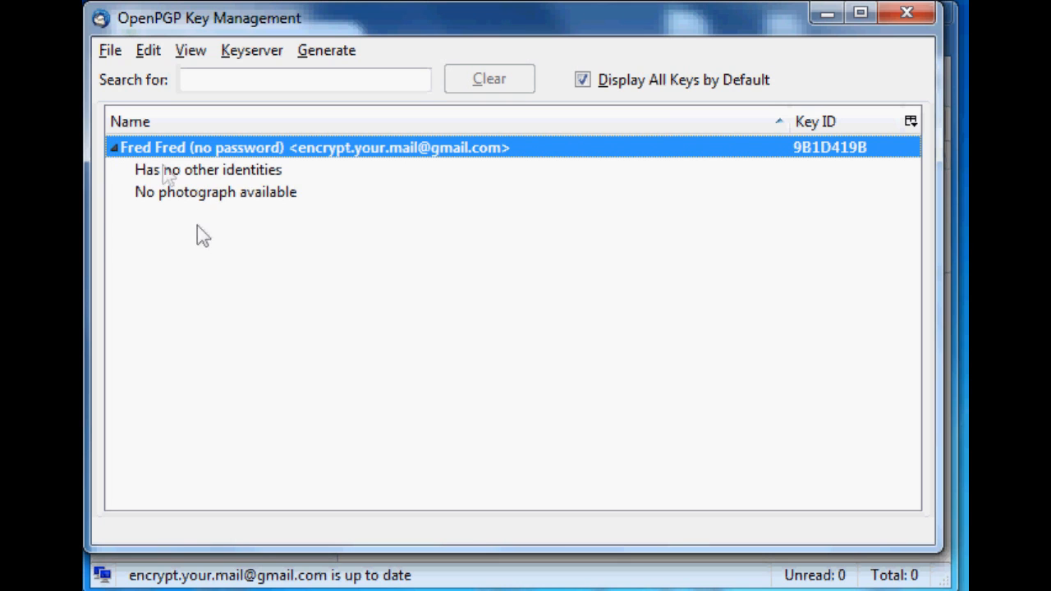
left_click(114, 148)
- Copy the new key's public key to the clipboard and dismiss the alert
right_click(244, 157)
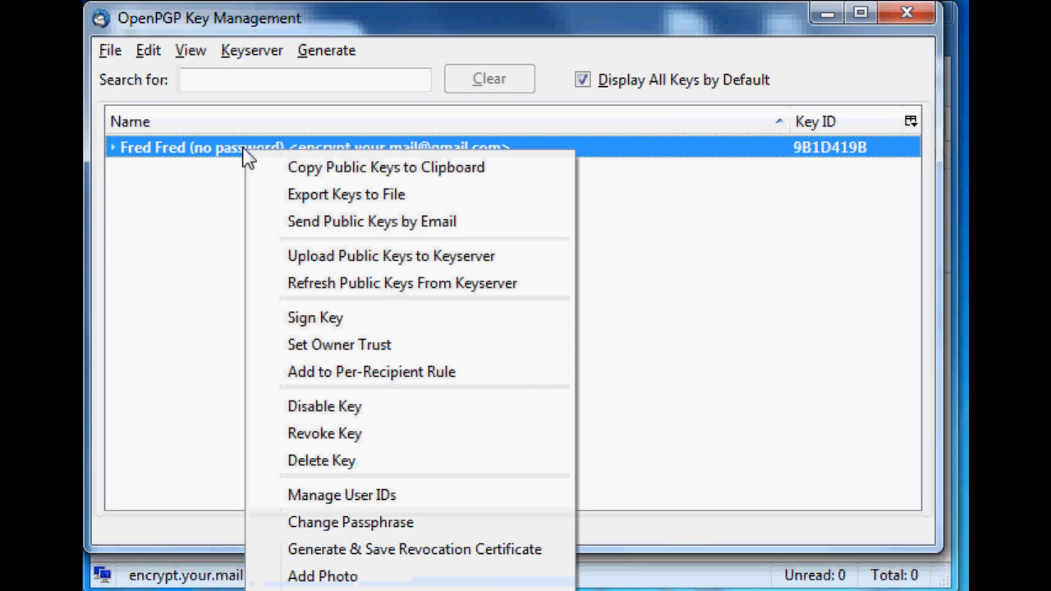
left_click(382, 169)
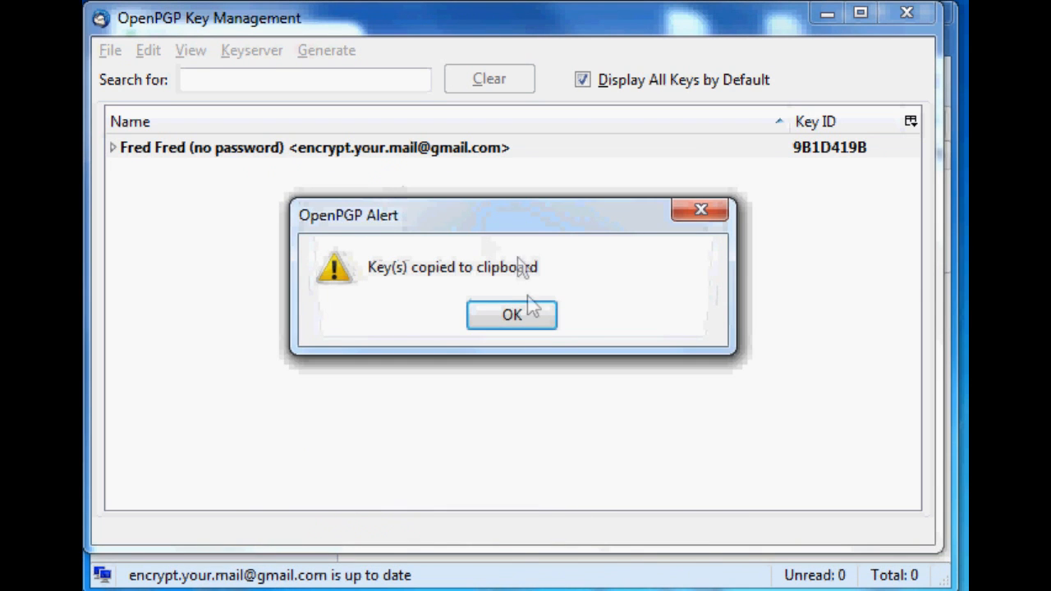
left_click(525, 321)
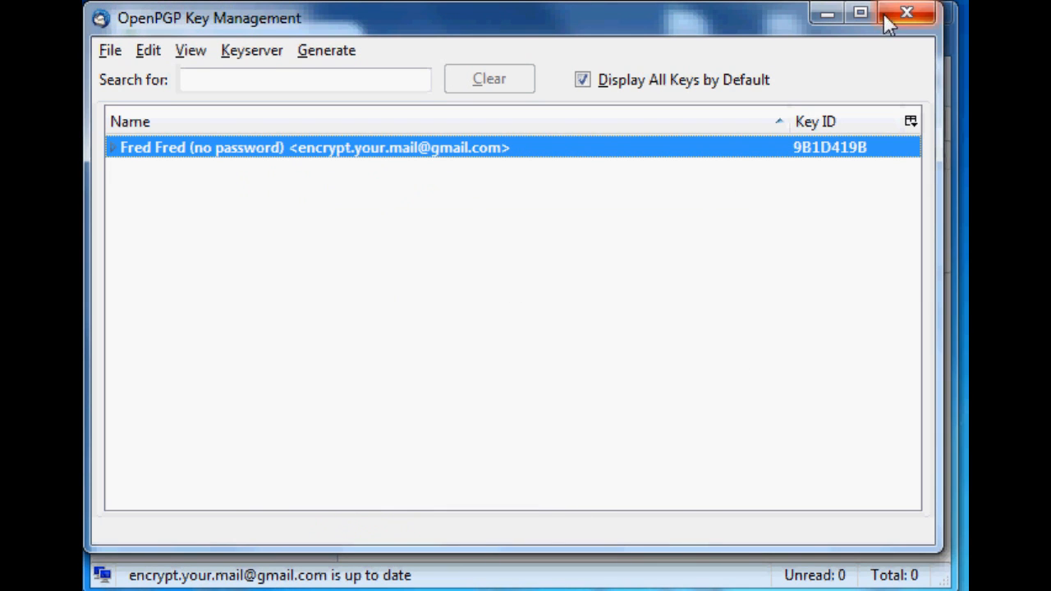
- Switch to the web browser, go to pastebin.com and widen the browser window
right_click(443, 156)
left_click(329, 234)
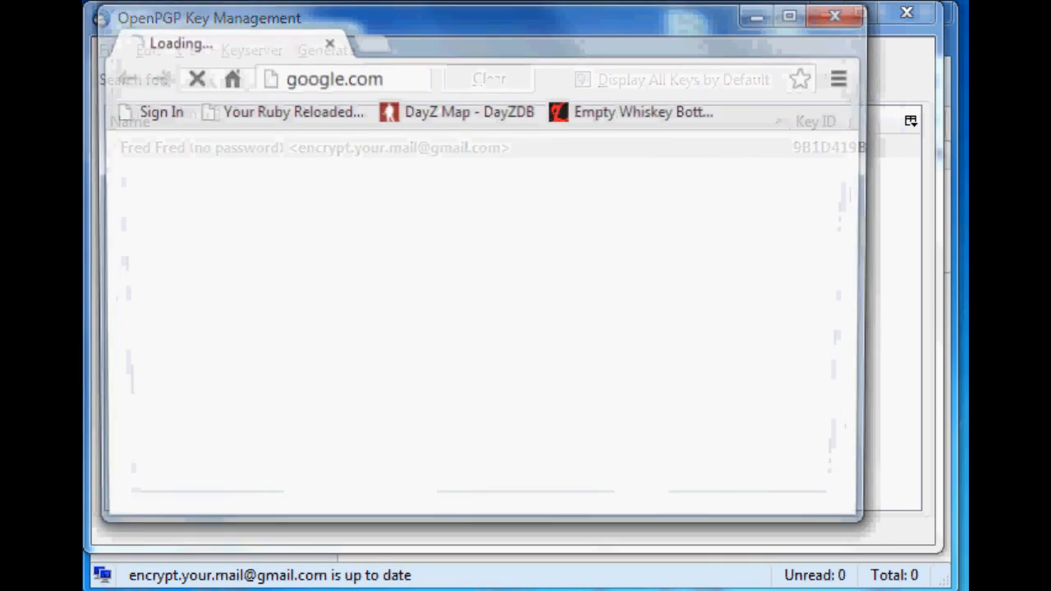
left_click(400, 76)
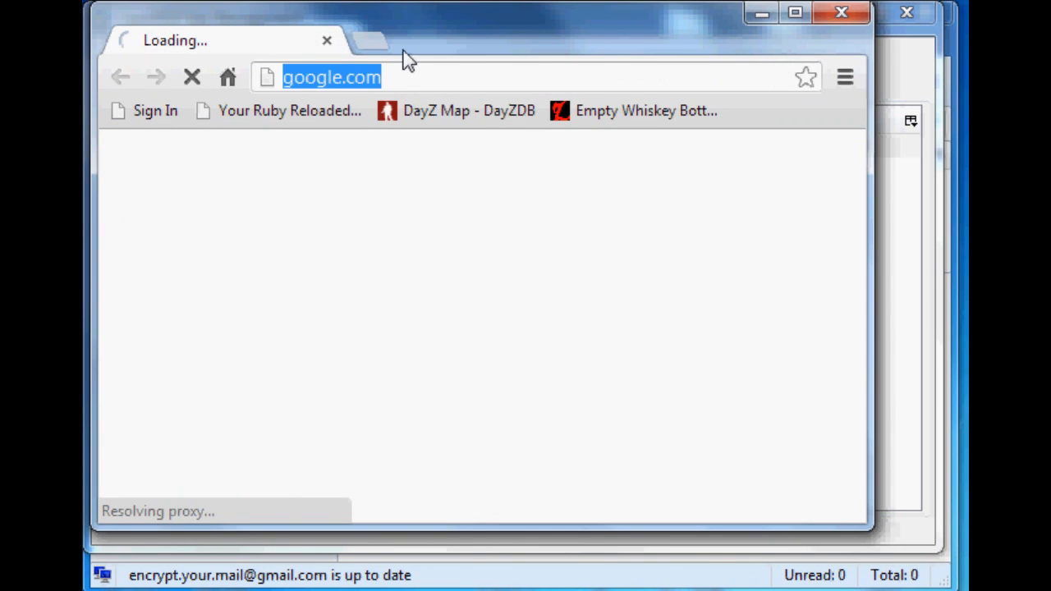
type("pastebin")
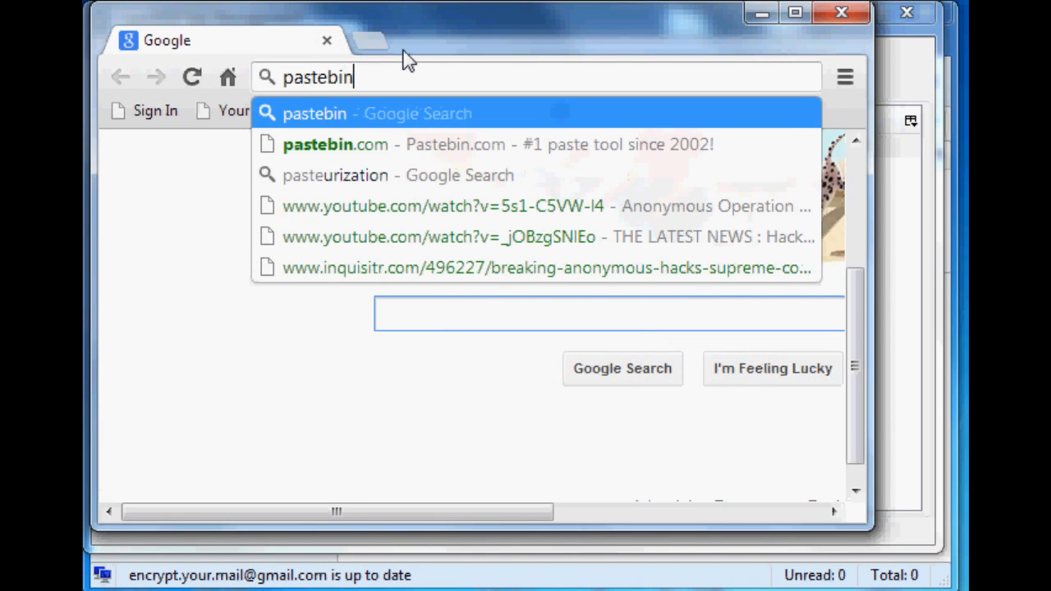
type(".com")
key("Return")
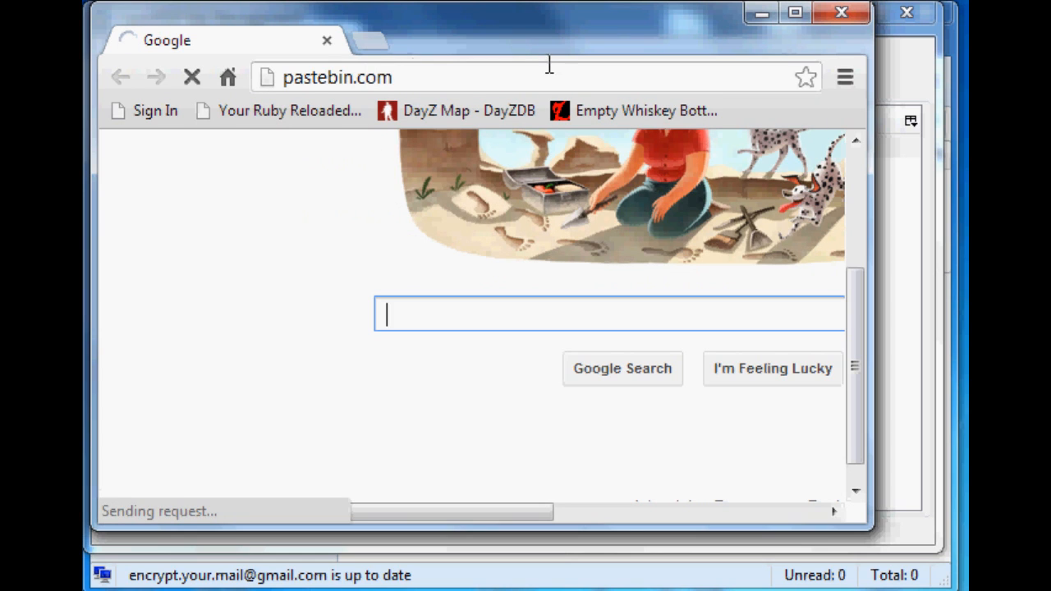
left_click_drag(870, 425, 936, 427)
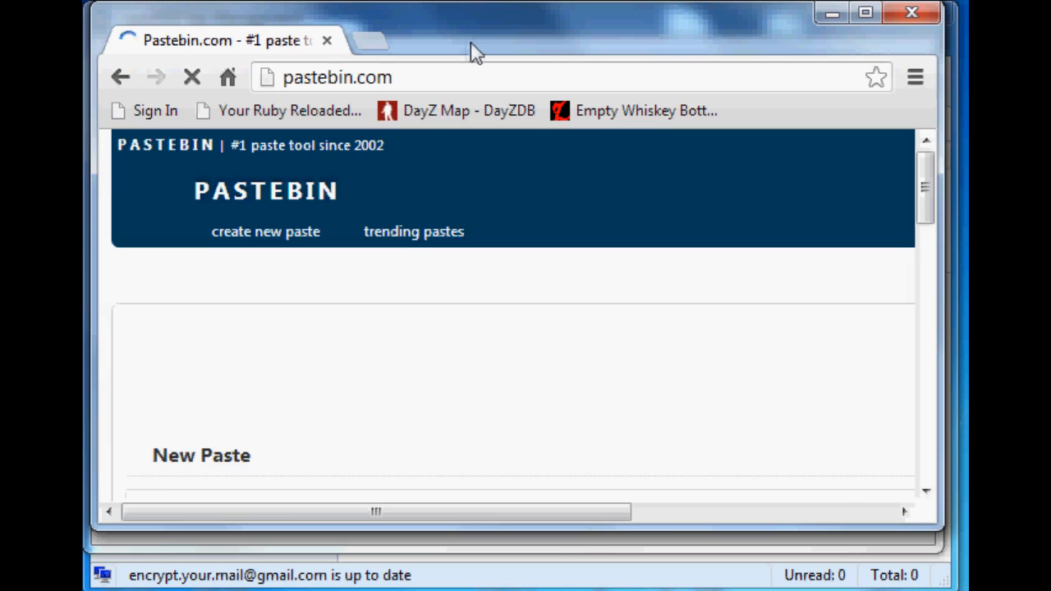
- Paste the copied public key into the New Paste text box
scroll(342, 431, "down", 3)
left_click(293, 317)
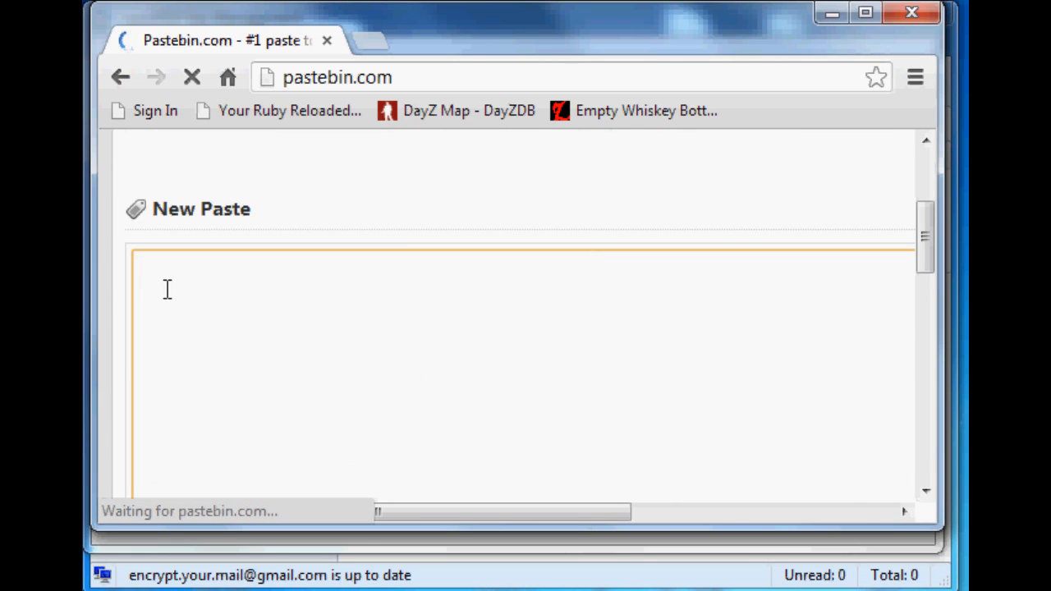
key("ctrl+v")
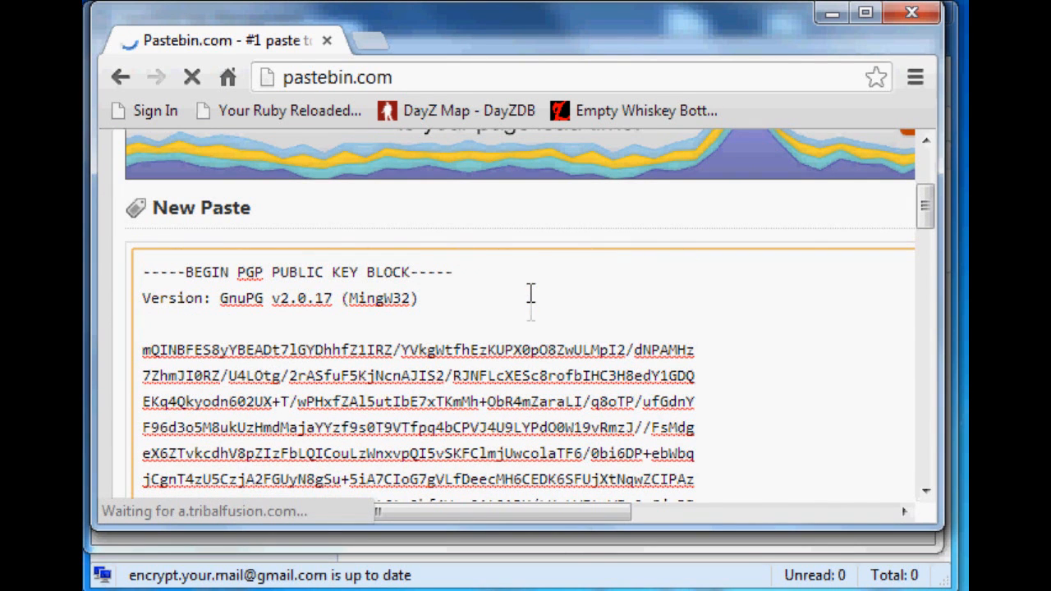
- Submit the pasted public key as a new paste
scroll(254, 317, "up", 3)
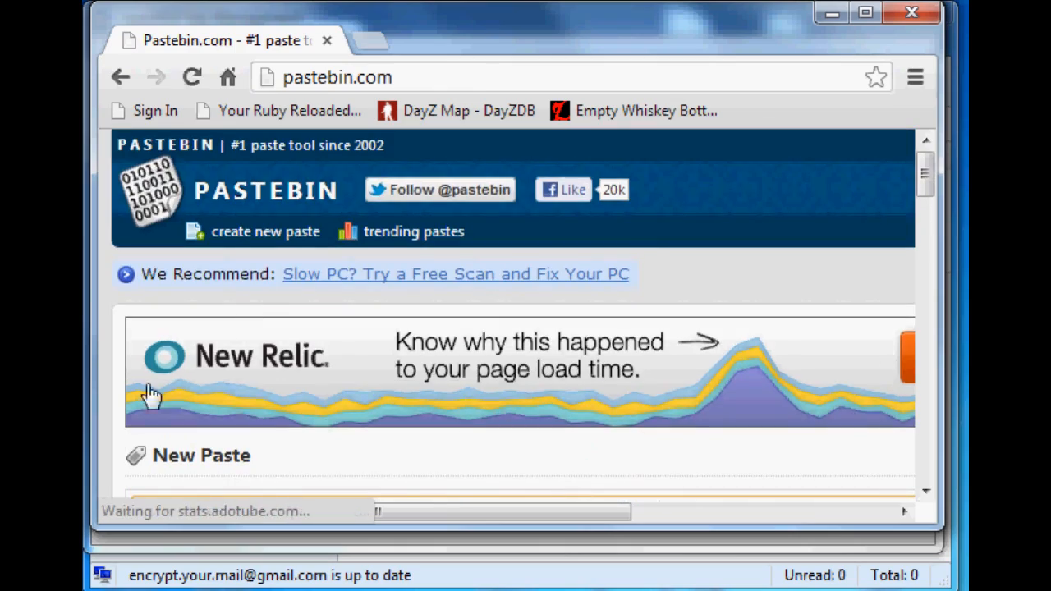
scroll(202, 348, "down", 2)
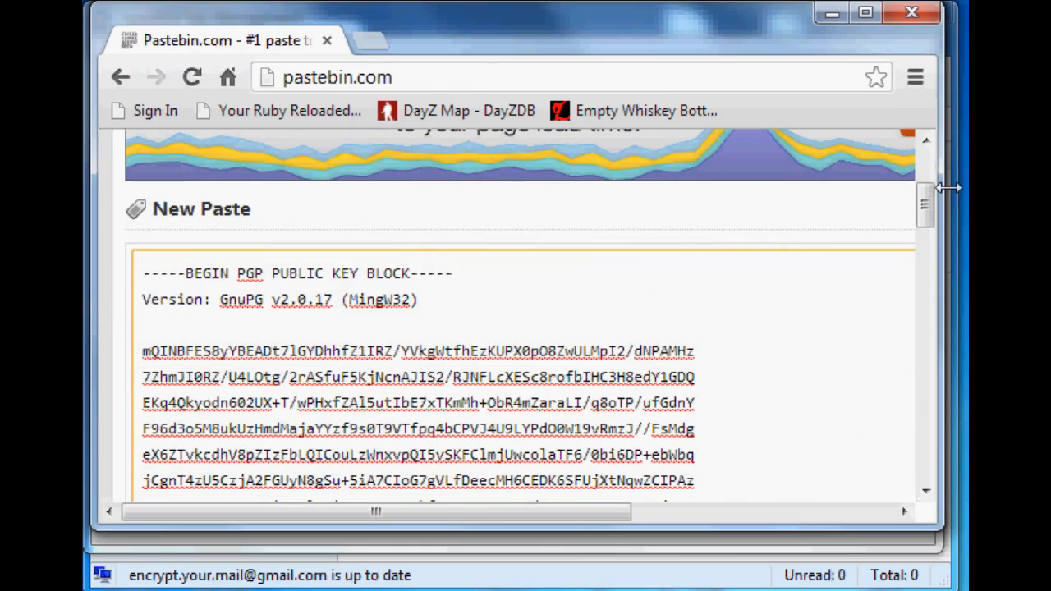
left_click_drag(922, 210, 932, 232)
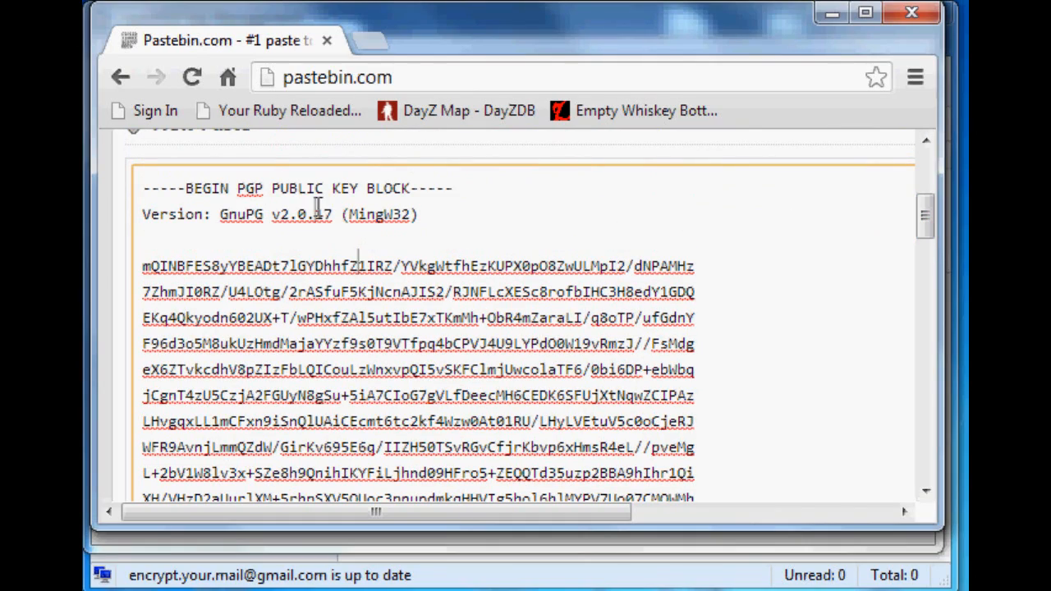
left_click_drag(262, 344, 312, 480)
scroll(314, 481, "down", 3)
left_click(394, 434)
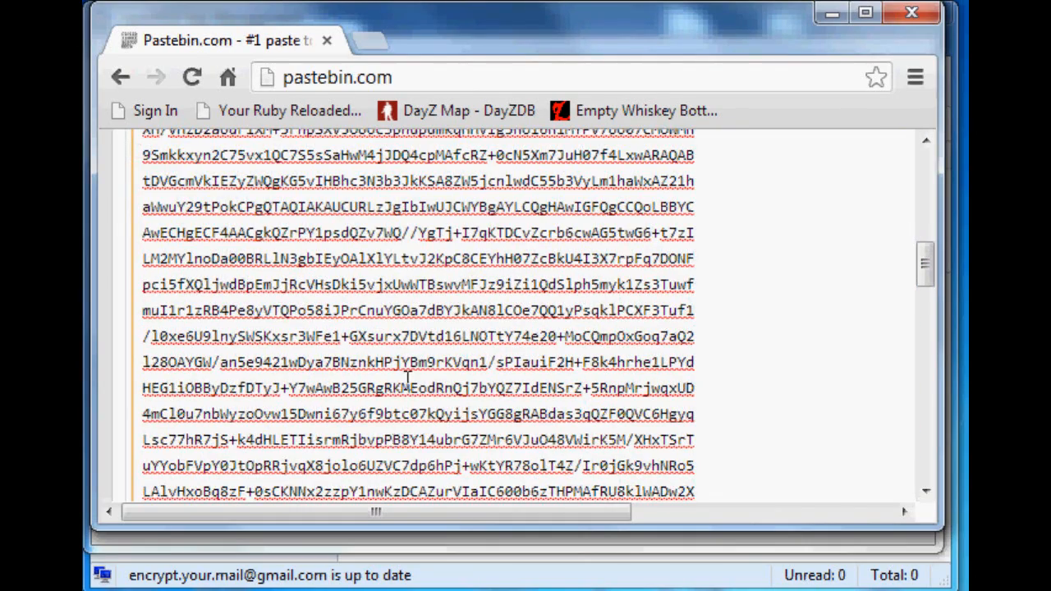
scroll(427, 350, "down", 8)
scroll(213, 353, "up", 4)
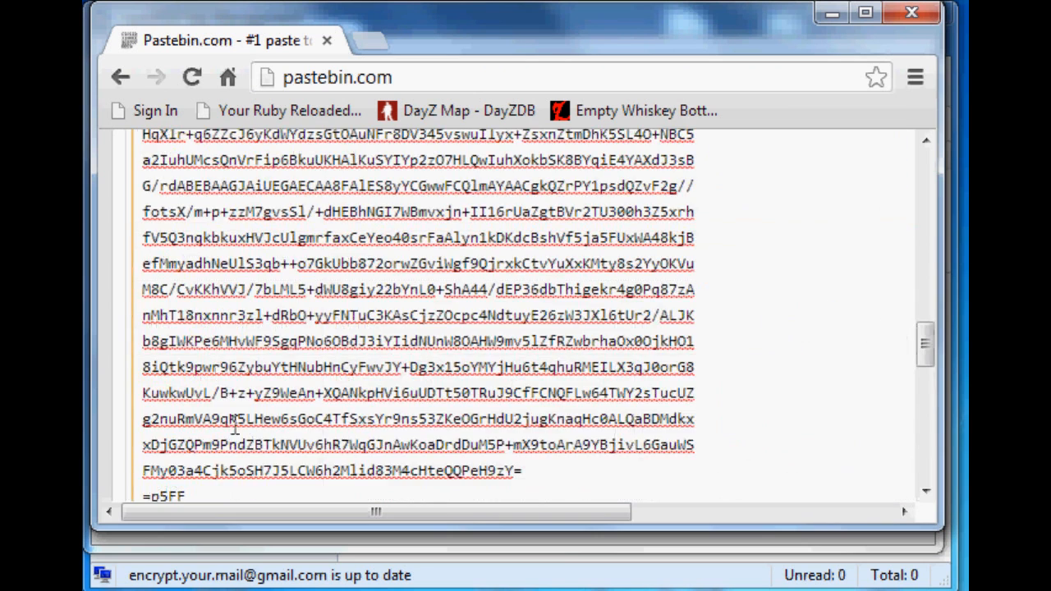
scroll(229, 423, "down", 4)
left_click(387, 297)
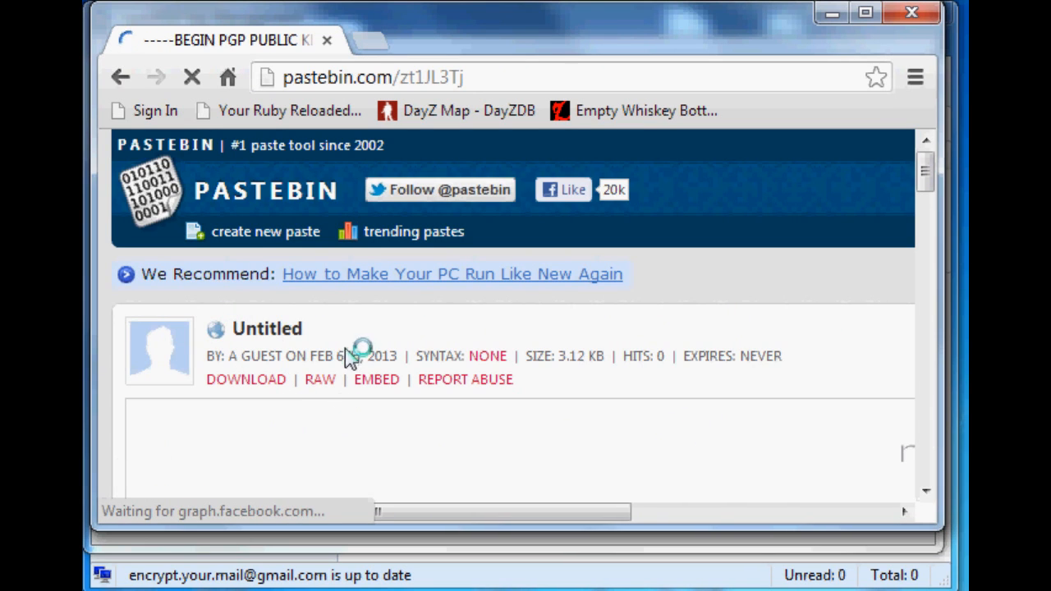
- Open the paste's raw version in a new tab and select the paste's URL
scroll(329, 417, "down", 6)
scroll(332, 416, "up", 6)
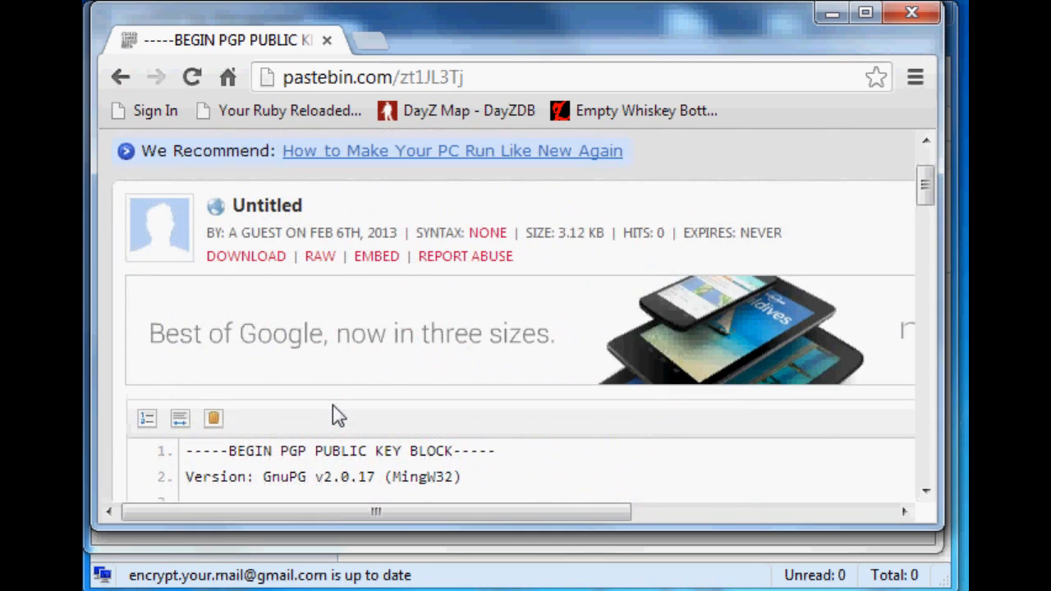
middle_click(318, 379)
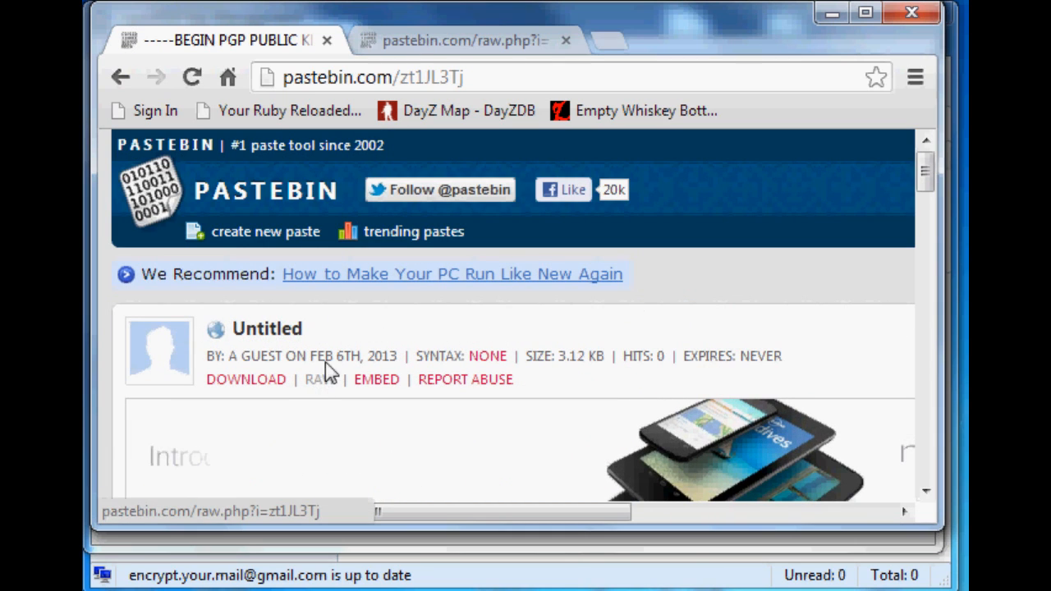
left_click(435, 77)
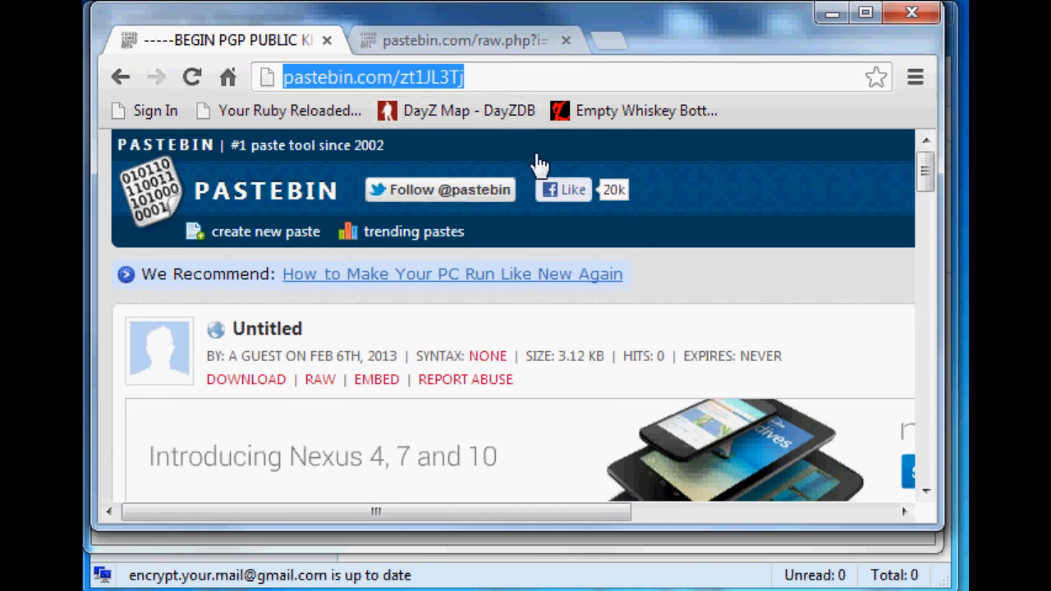
- Inspect the raw public key text in the new tab, then close the browser tabs
left_click(472, 39)
left_click_drag(356, 209, 425, 366)
left_click(517, 79)
left_click(376, 253)
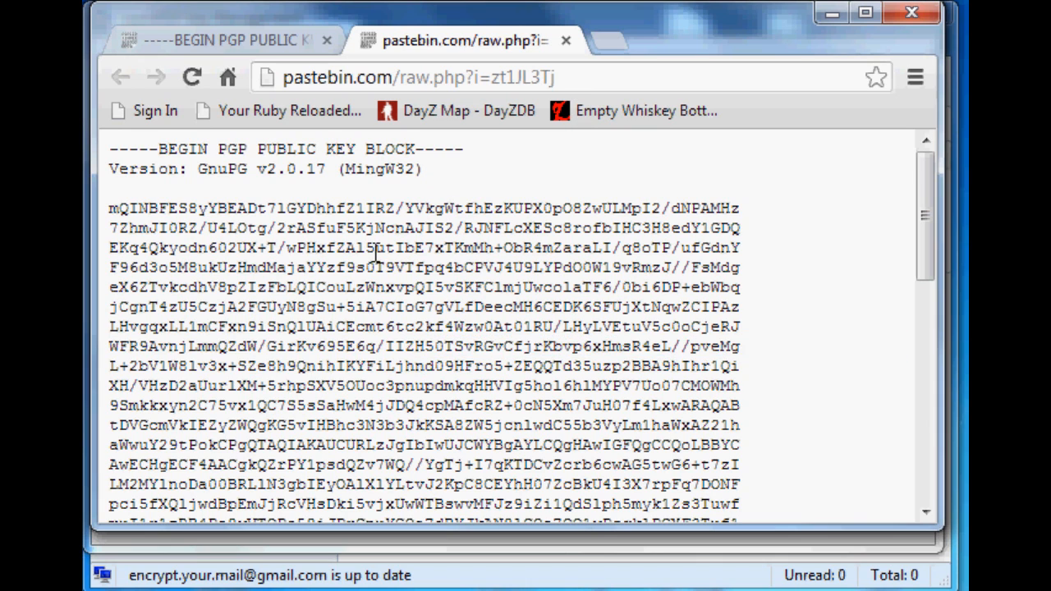
left_click_drag(128, 157, 300, 273)
left_click(333, 366)
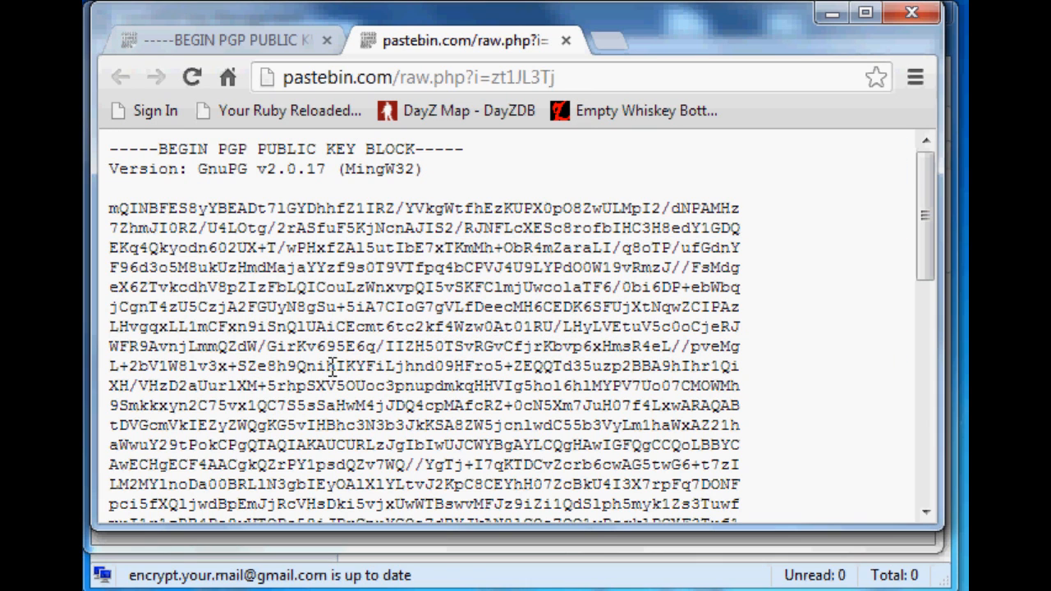
left_click(566, 40)
left_click(327, 40)
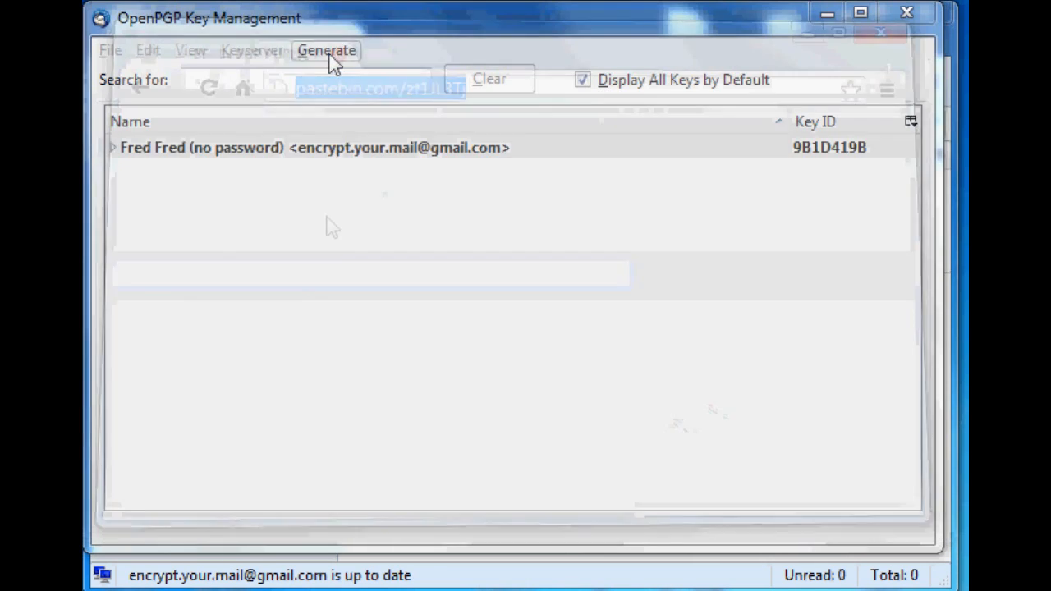
- Upload the key's public key to the keyserver
right_click(211, 153)
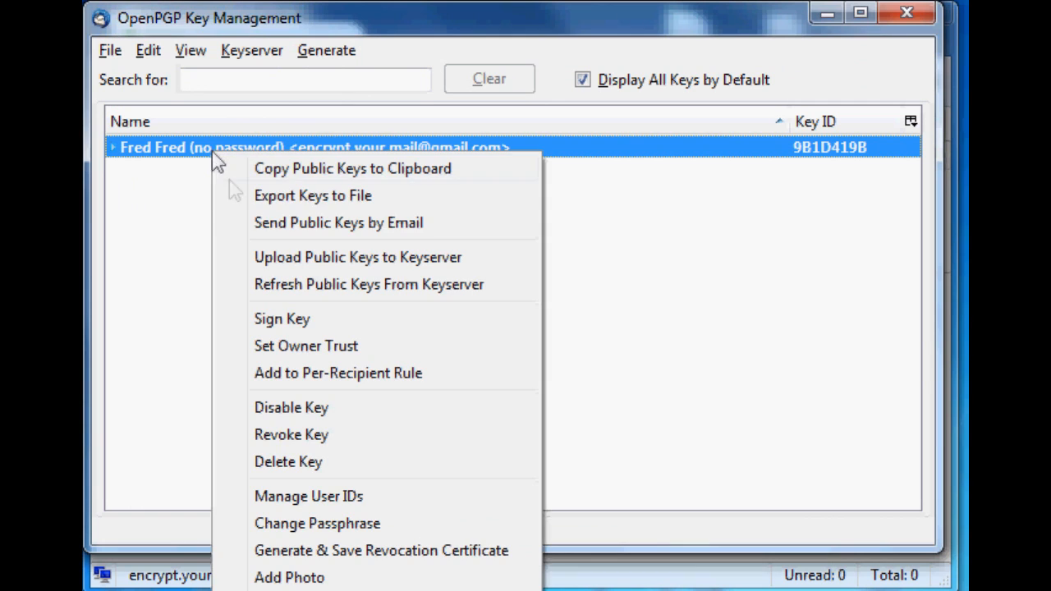
left_click(333, 271)
left_click(525, 355)
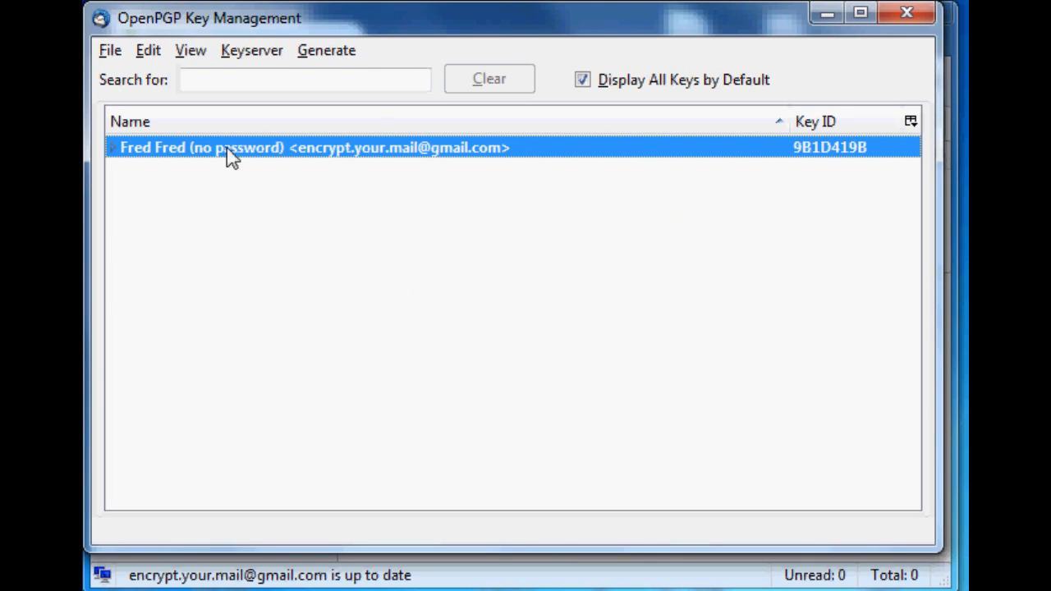
- Search the pool.sks-keyservers.net keyserver for the account's own e-mail address, look at the found keys, and close the list
right_click(204, 153)
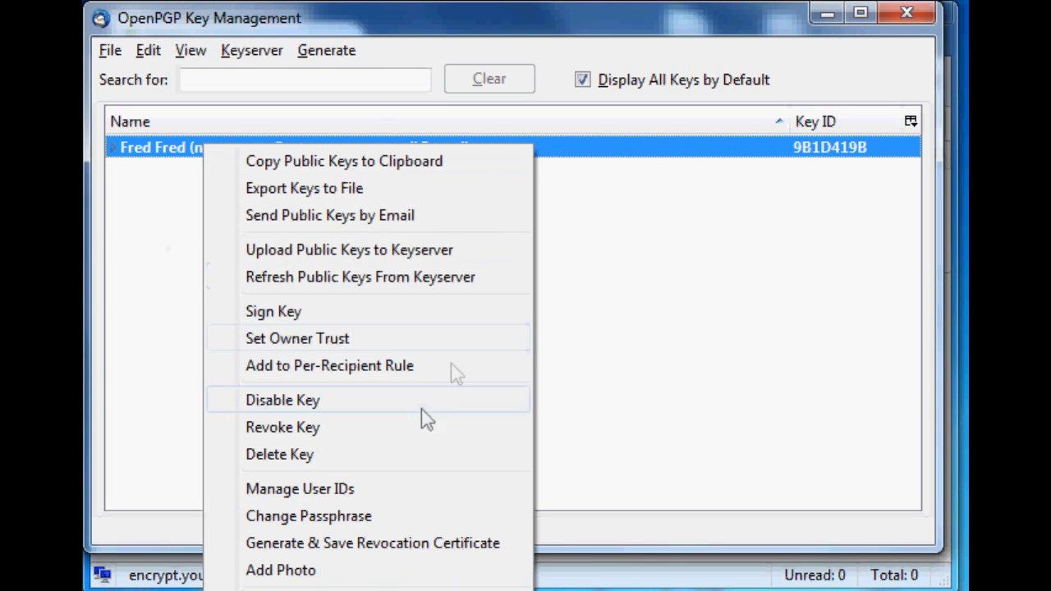
left_click(146, 338)
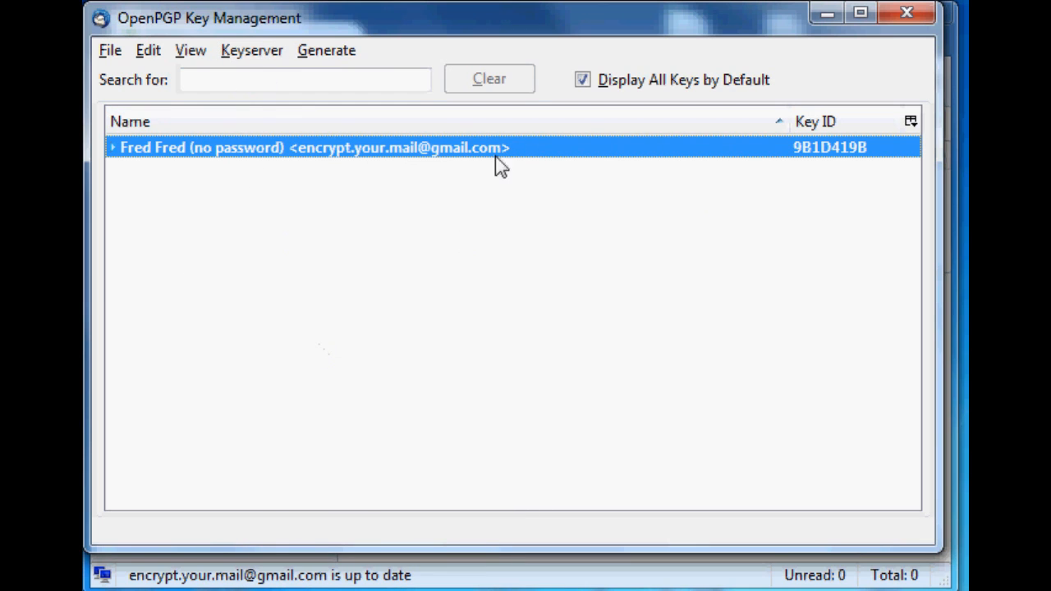
left_click(241, 55)
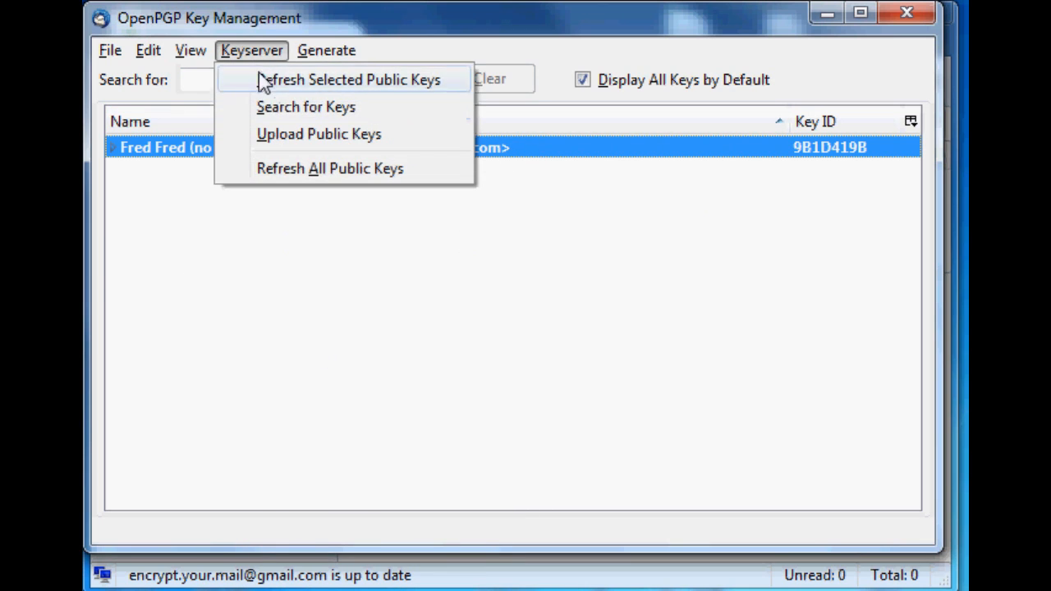
left_click(334, 106)
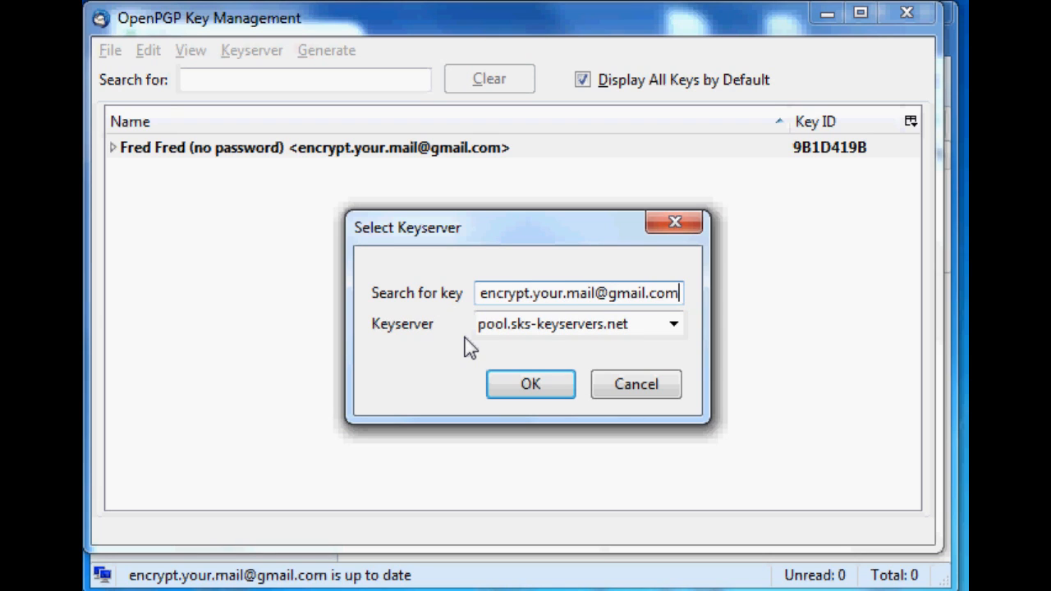
left_click(499, 392)
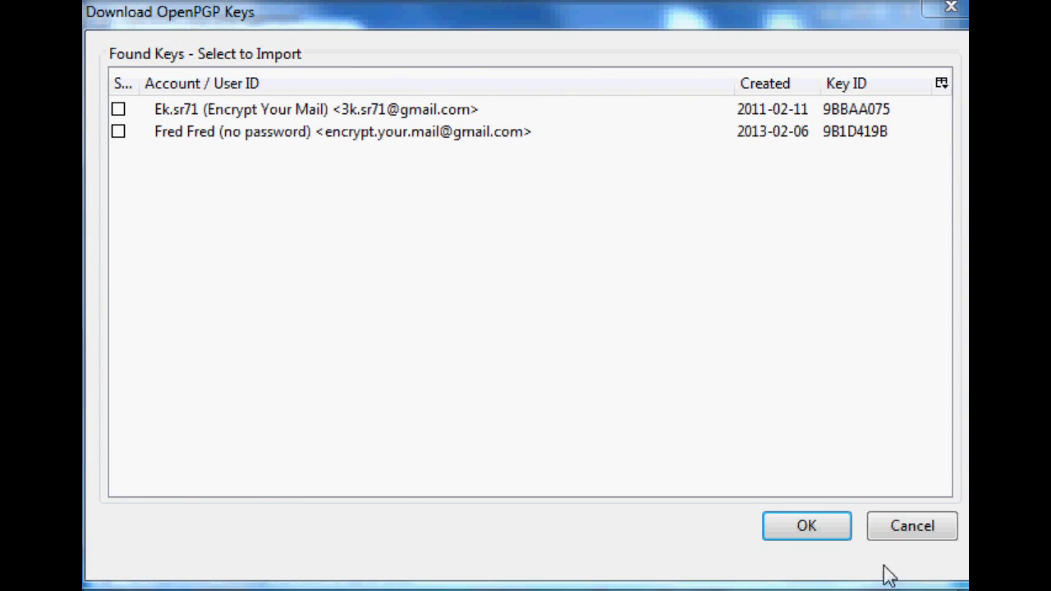
left_click(462, 134)
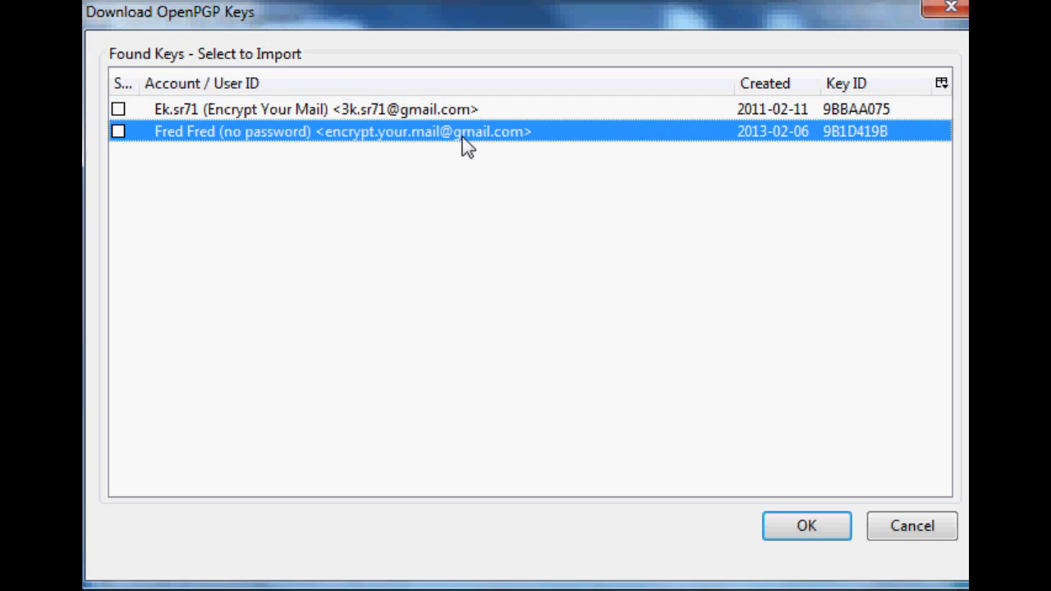
left_click(950, 11)
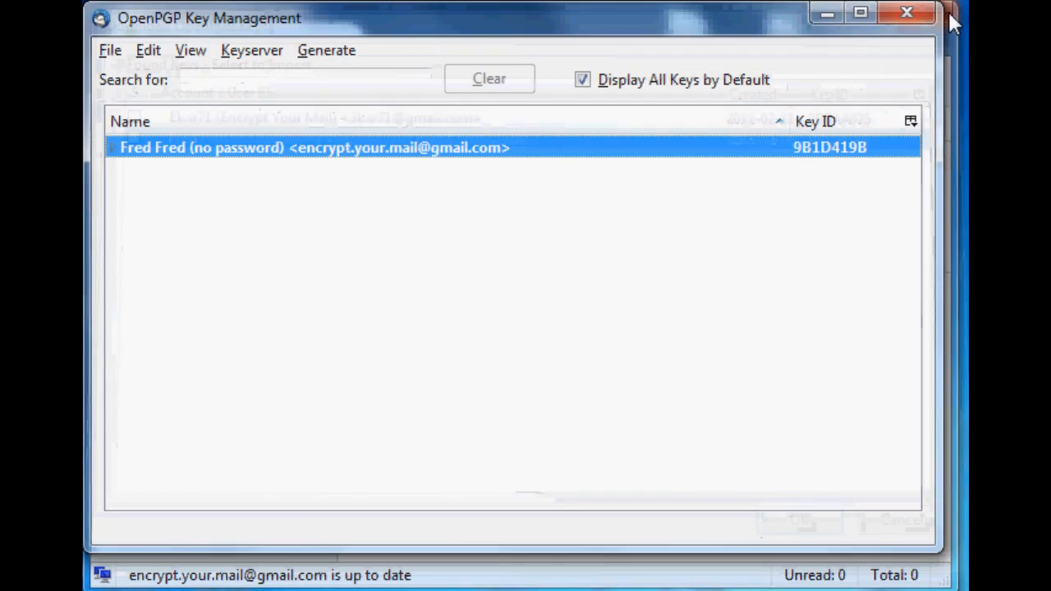
- Close the OpenPGP Key Management window
left_click(261, 50)
left_click(262, 52)
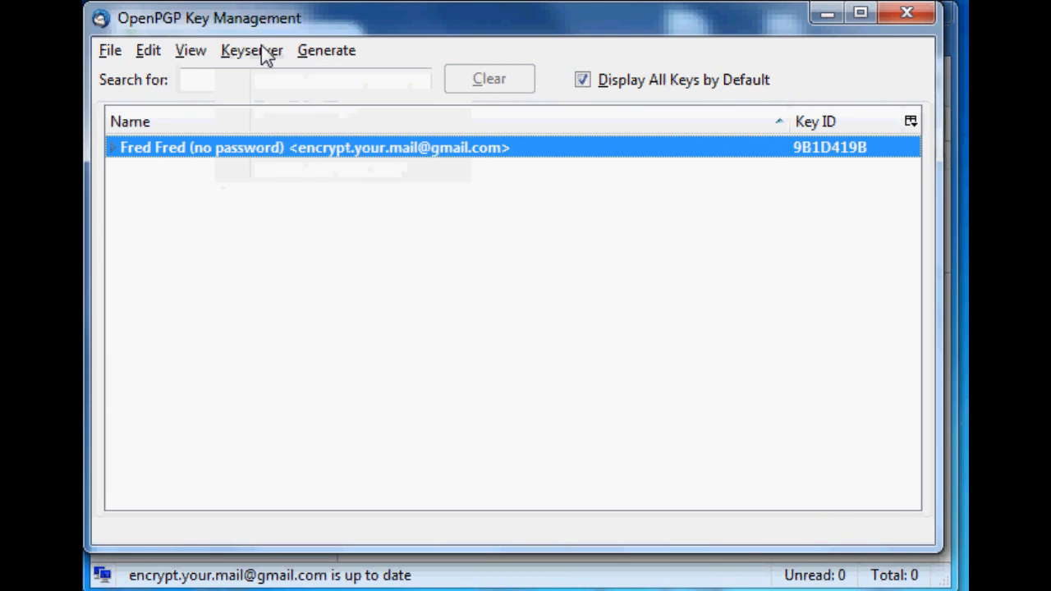
left_click(907, 20)
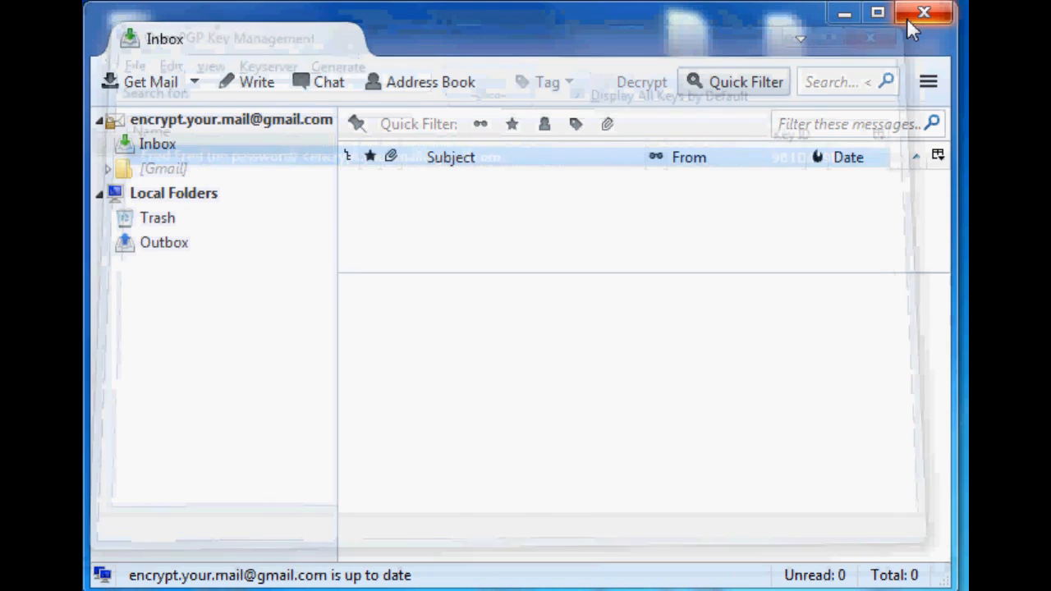
- Start a new message from the inbox addressed to the account's own e-mail address
left_click(180, 144)
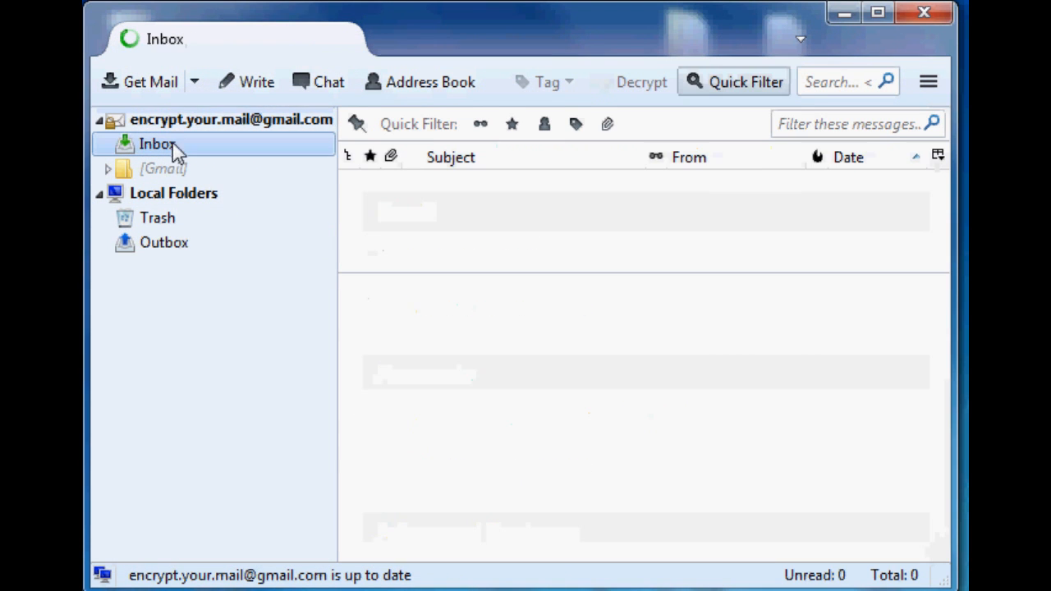
left_click(256, 82)
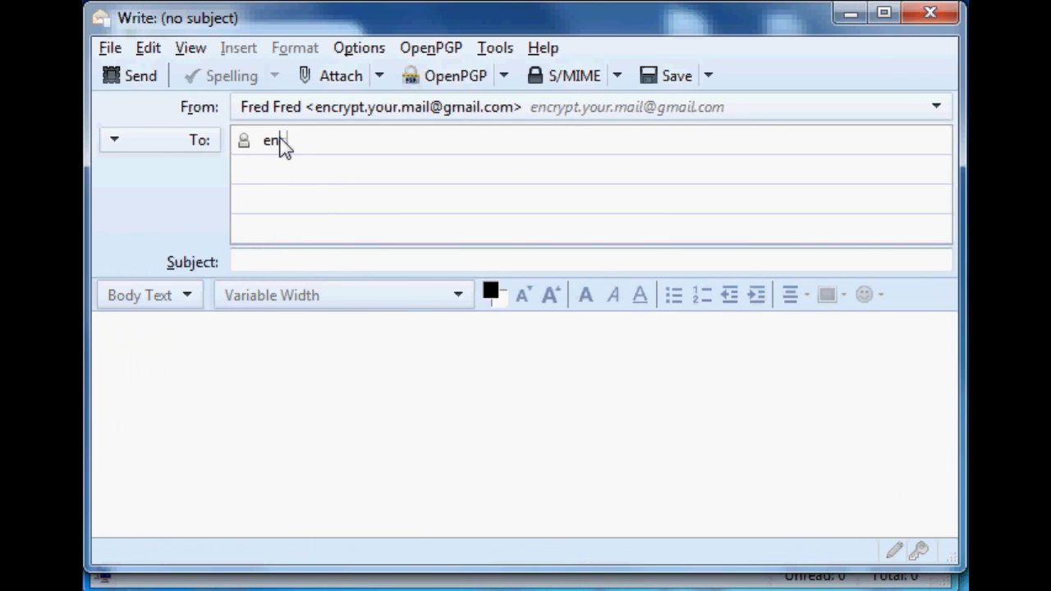
type("encry")
key("Tab")
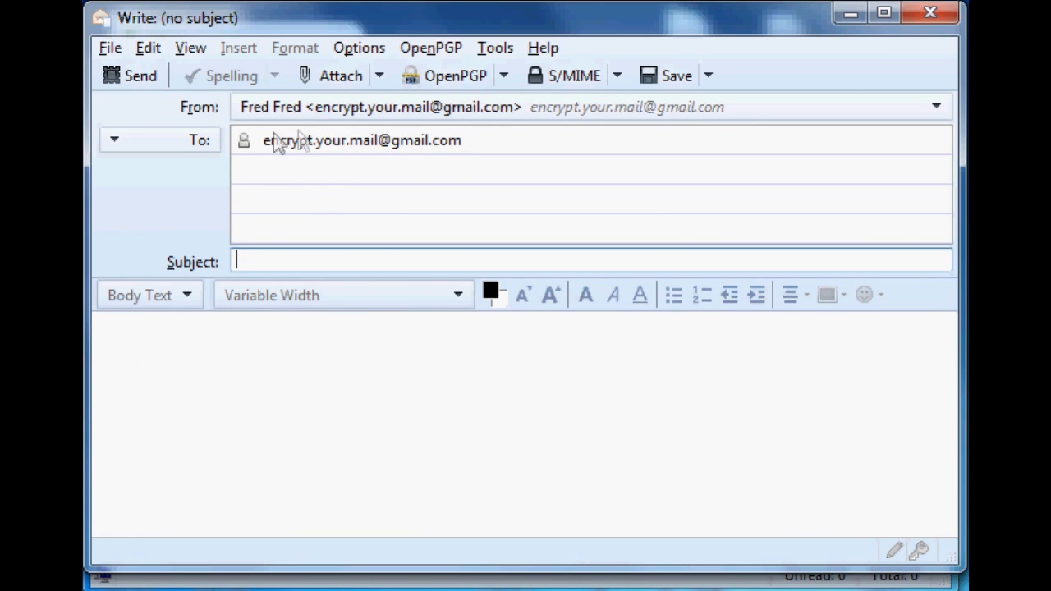
left_click(249, 265)
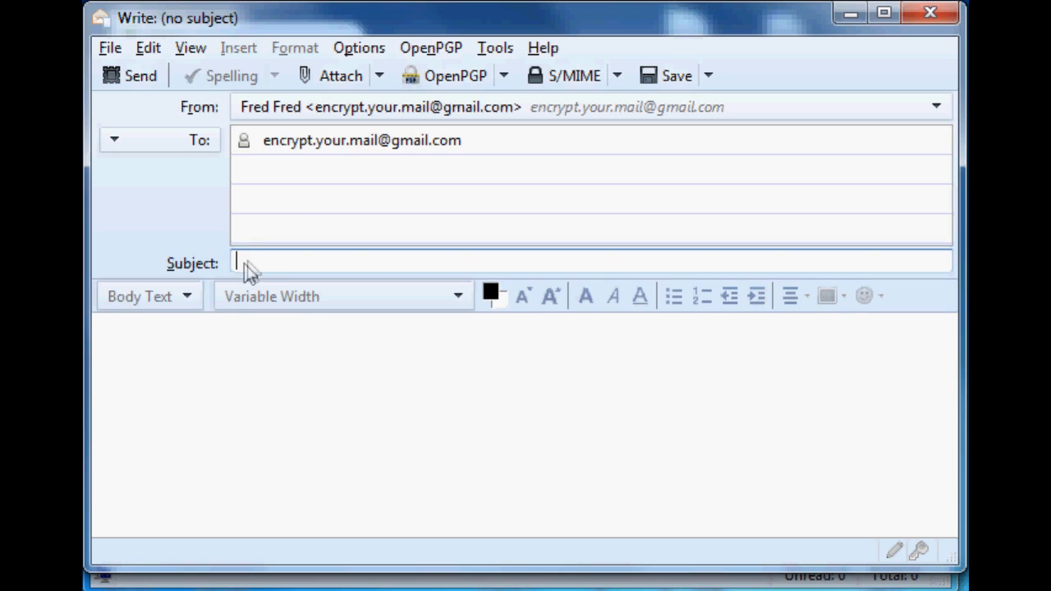
- Set the message subject to "The subject is NEVER encrypted"
type("The subject i")
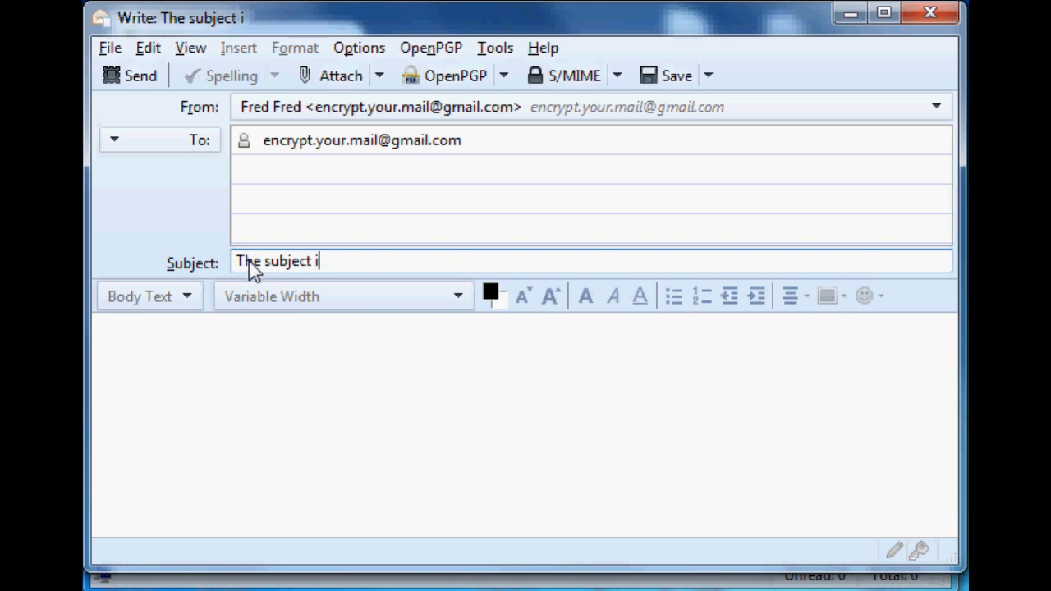
type("s NEVER encryp")
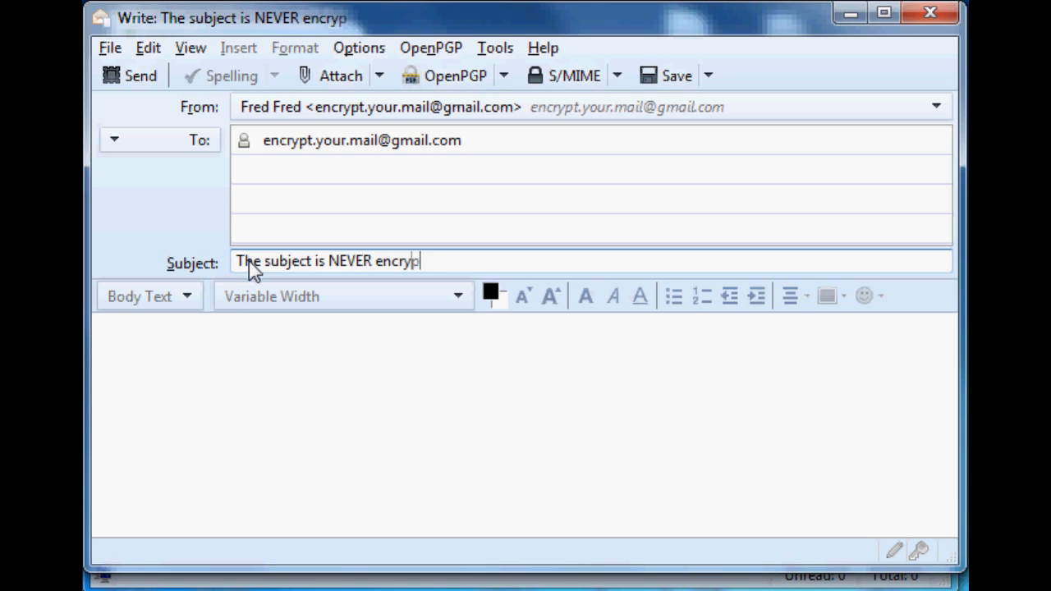
type("ted")
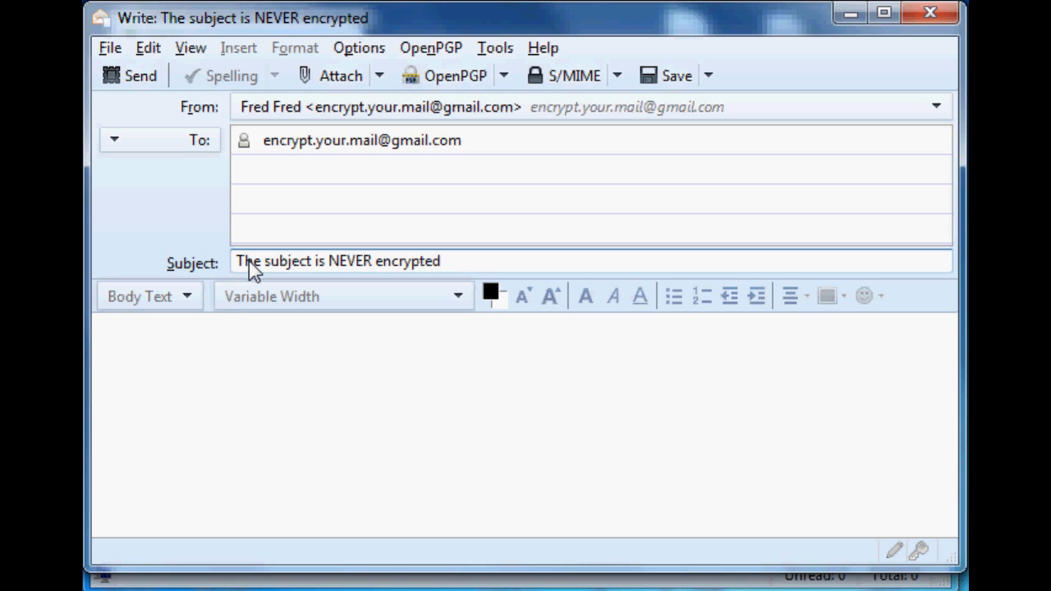
- Write "This will be encrypted!" in the message body and turn on OpenPGP encryption for the message
left_click(331, 420)
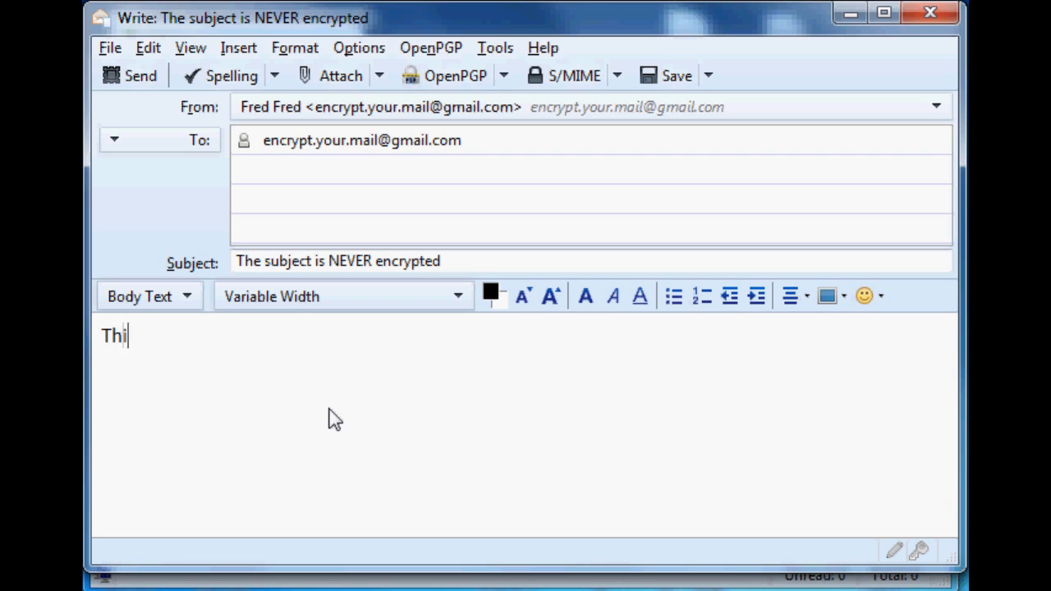
type("This will be encrypted!")
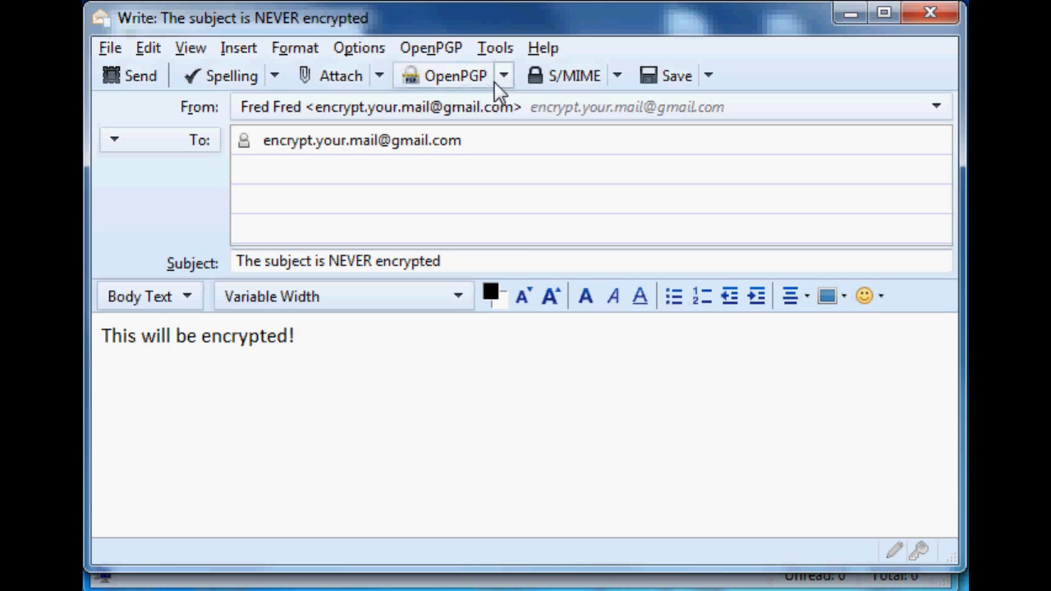
left_click(503, 78)
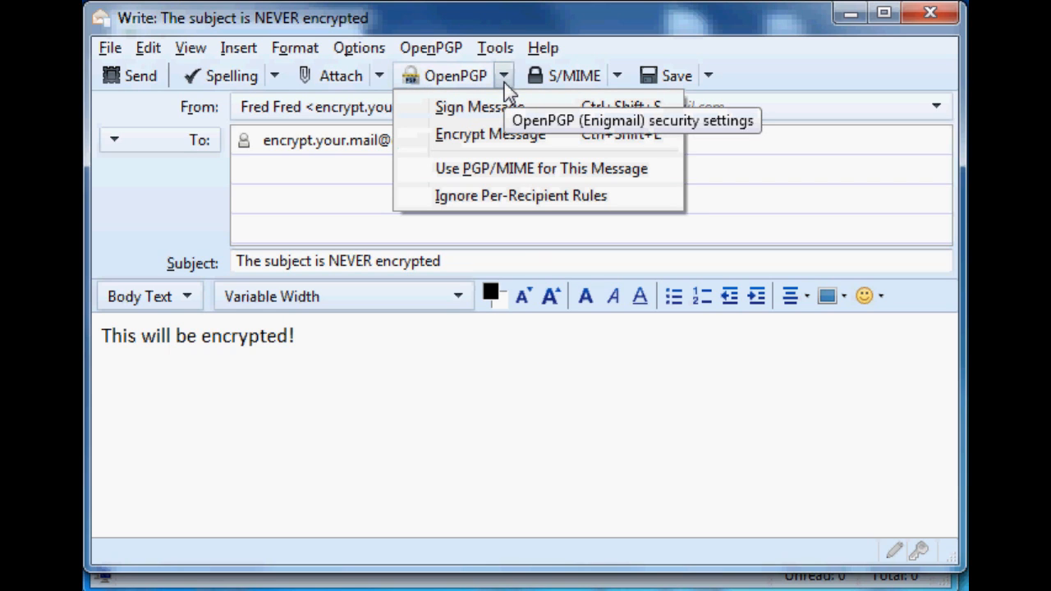
left_click(468, 138)
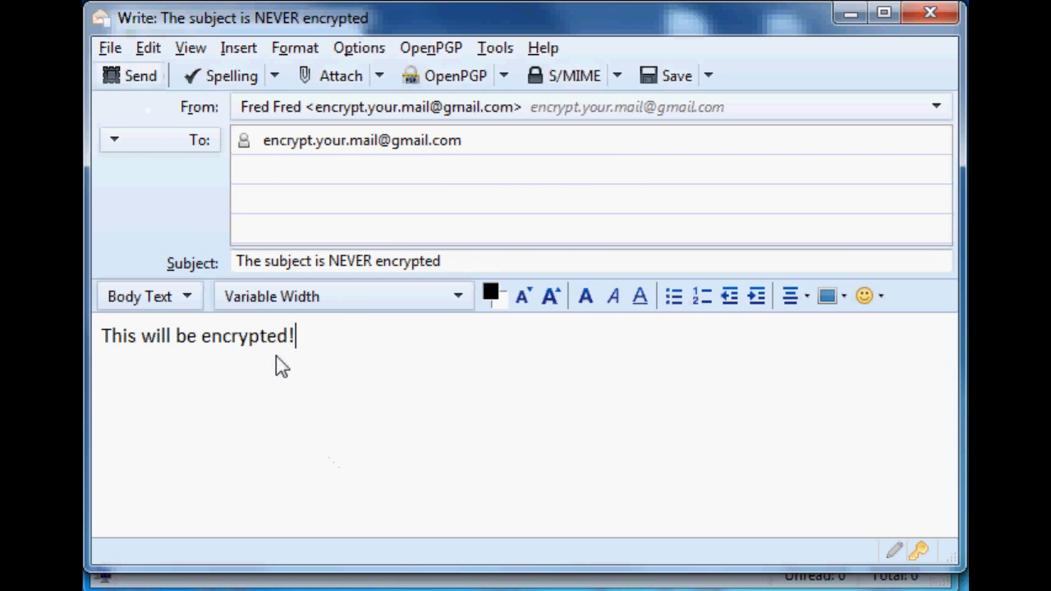
- Send the encrypted message, dismissing the HTML mail warning, and select the received message in the inbox
left_click(115, 76)
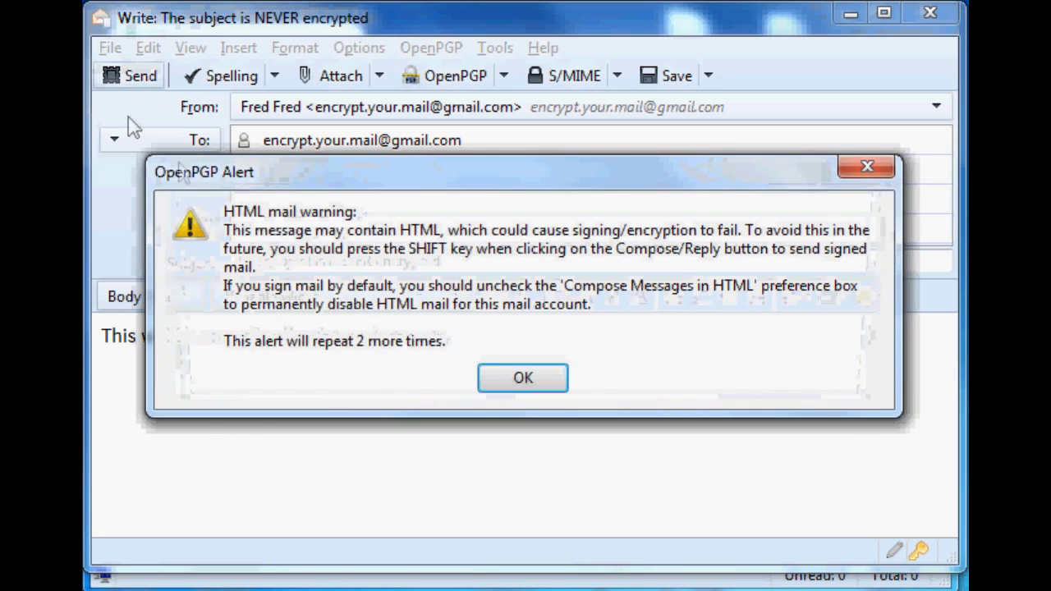
left_click(535, 386)
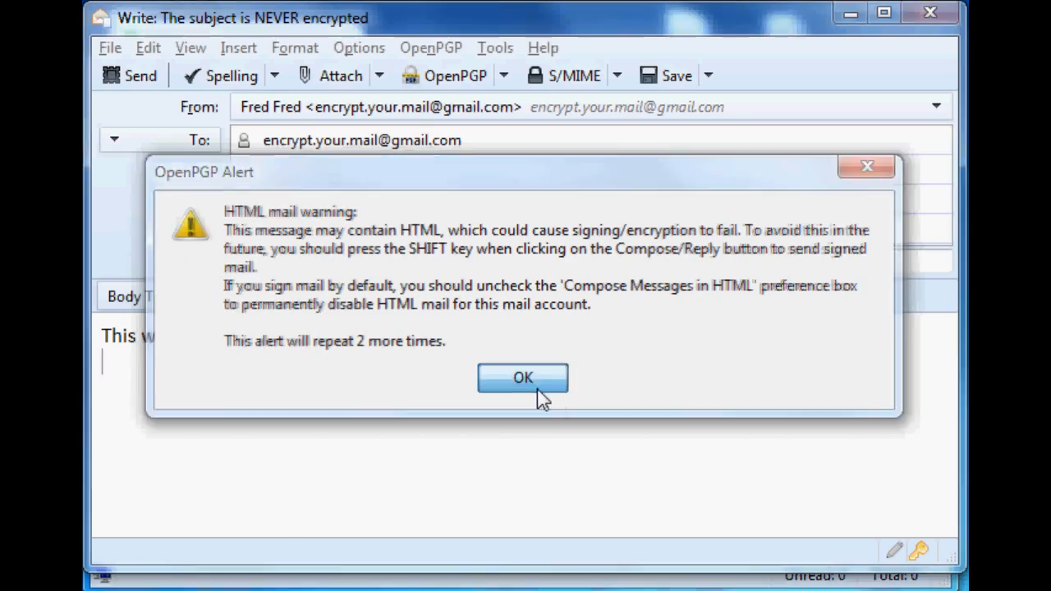
left_click(248, 490)
scroll(351, 509, "down", 2)
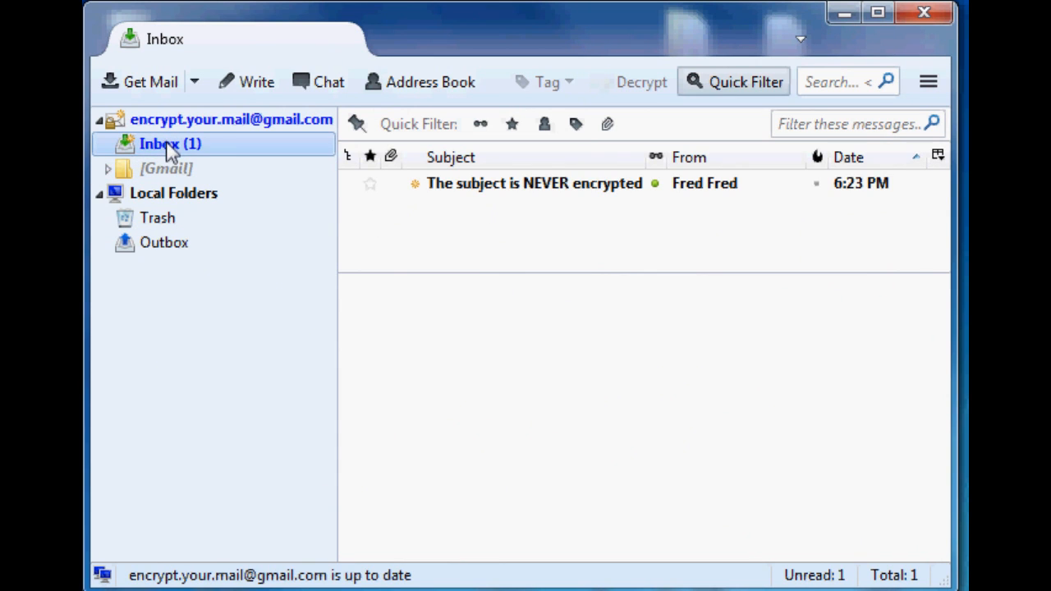
left_click(506, 191)
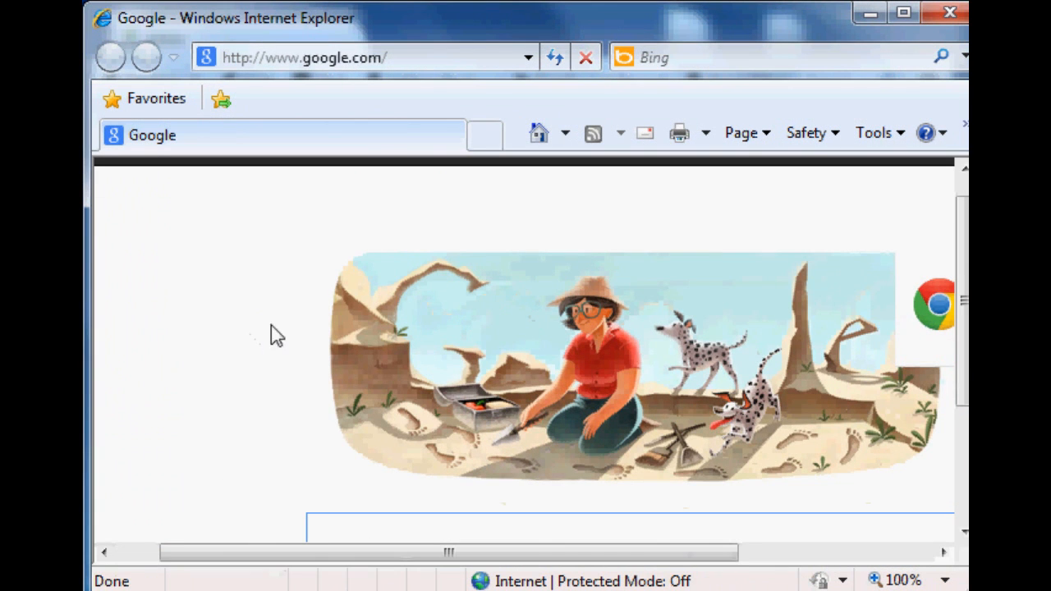
- Open gmail.com in the browser and sign in with the account's username and password
left_click(384, 59)
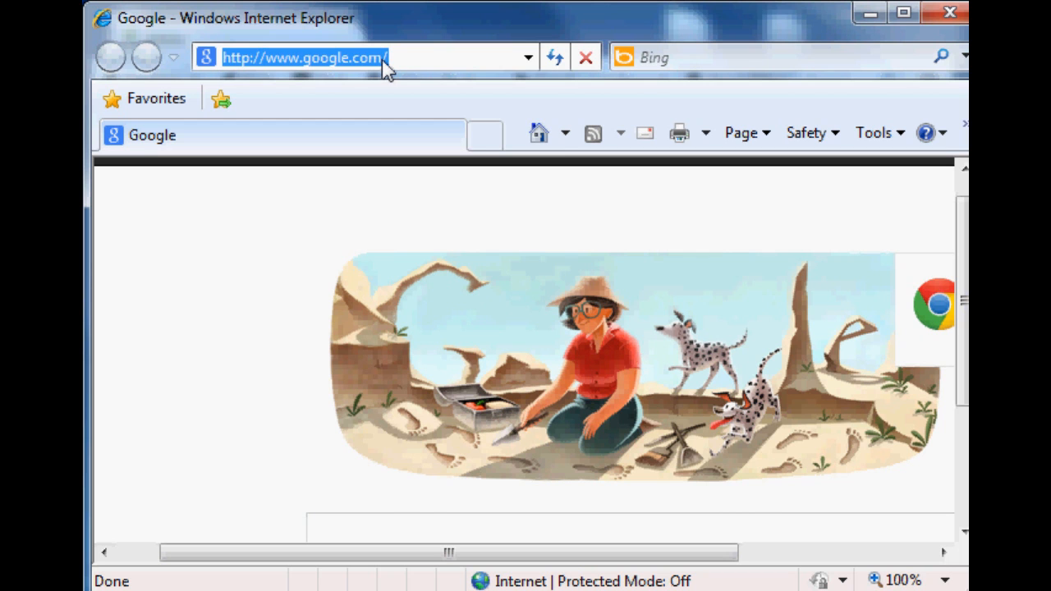
type("gmail.com")
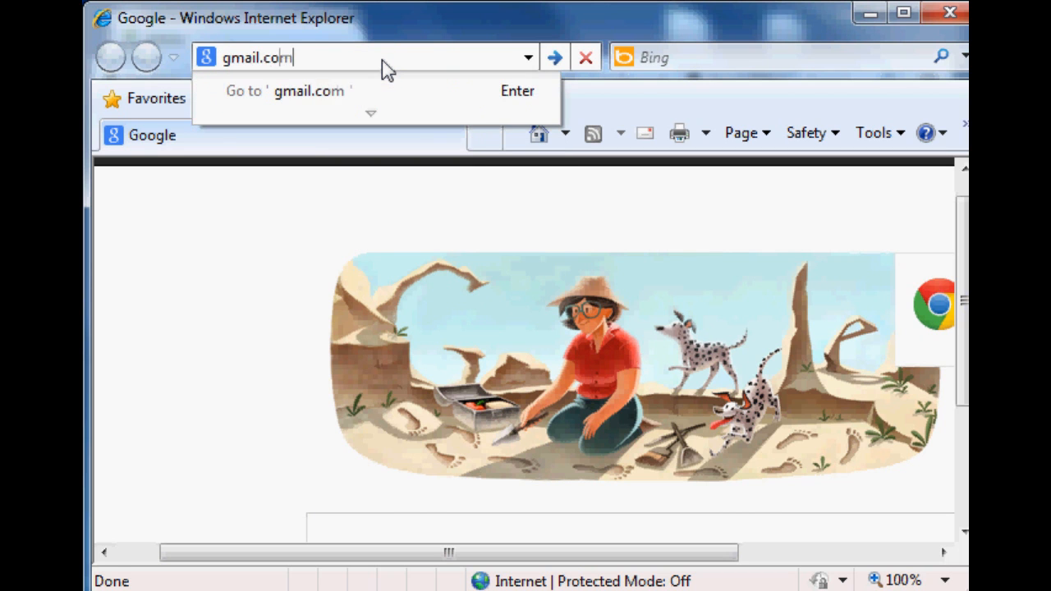
key("Return")
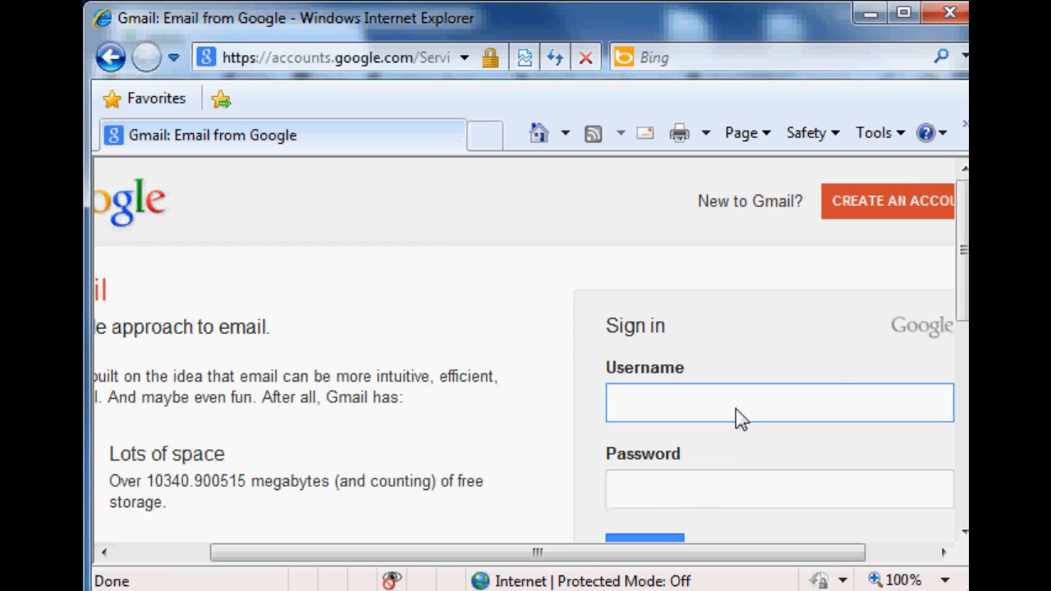
key("Tab")
type("••••••••")
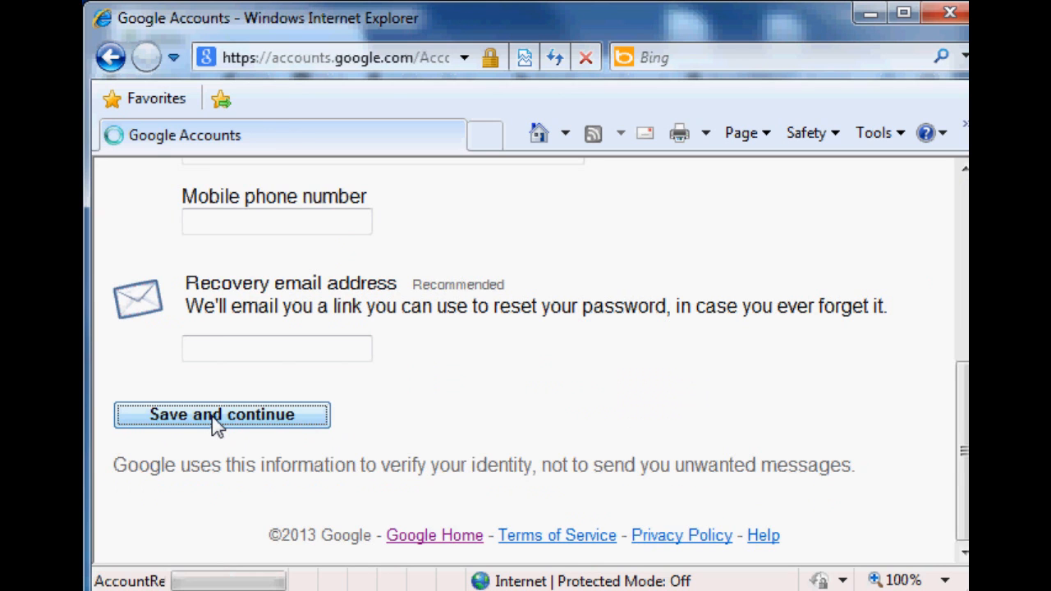
left_click(211, 422)
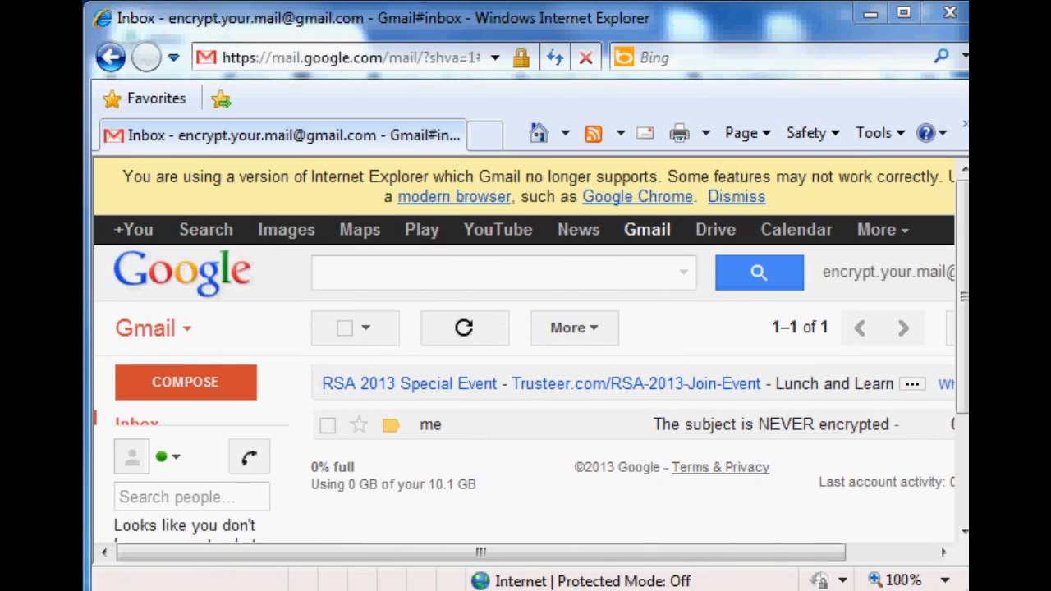
- Open the test message "The subject is NEVER encrypted" in the Gmail inbox
left_click_drag(742, 553, 805, 554)
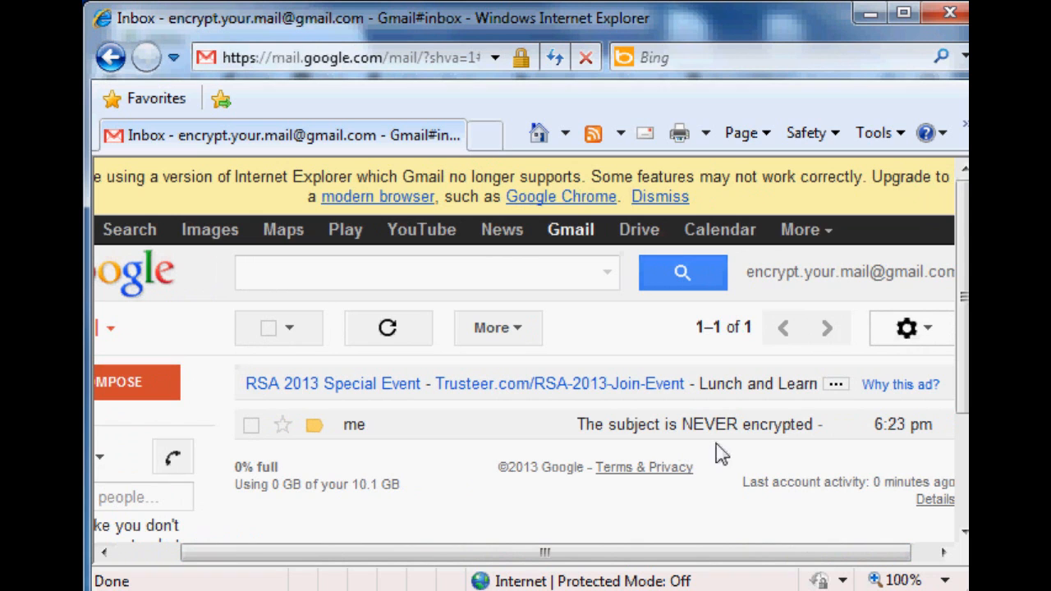
left_click_drag(743, 555, 566, 551)
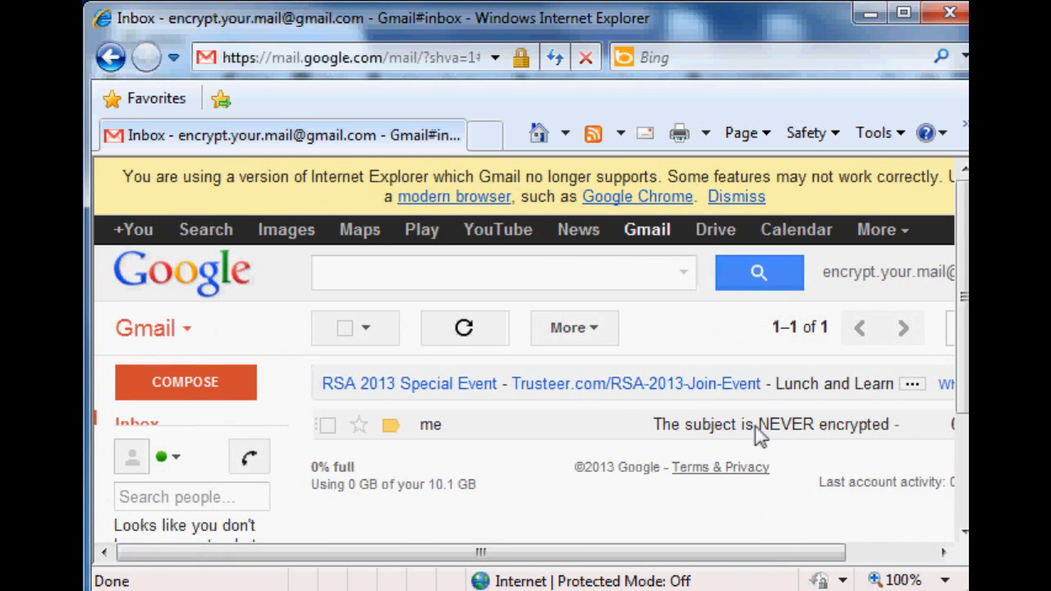
left_click(756, 427)
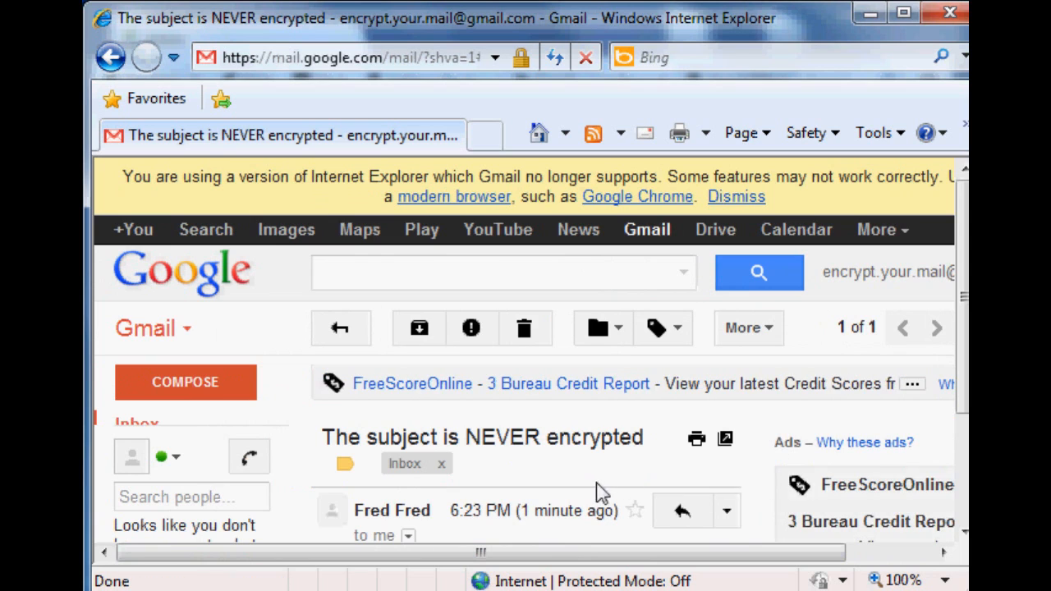
- Examine the message's subject and its PGP-encrypted body in Gmail, dismissing the browser warning banner
left_click_drag(353, 389, 615, 387)
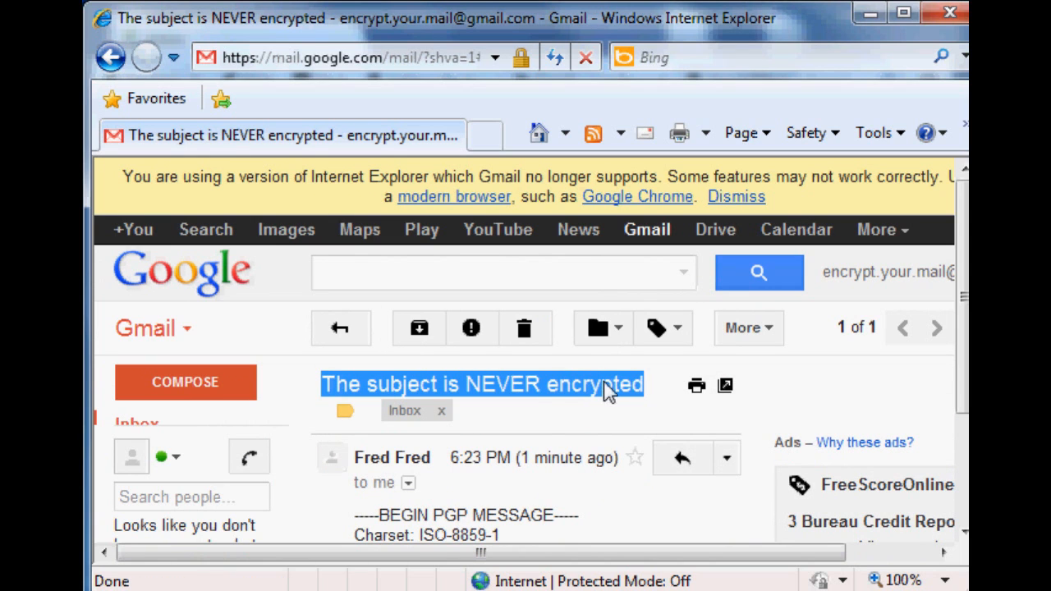
left_click(568, 493)
scroll(541, 504, "down", 2)
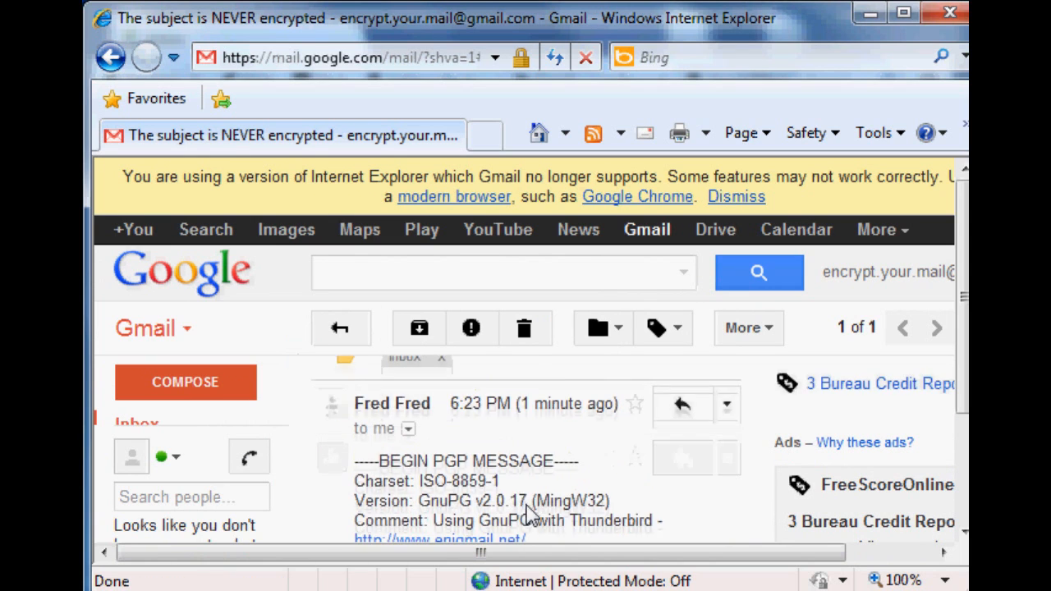
scroll(532, 514, "down", 6)
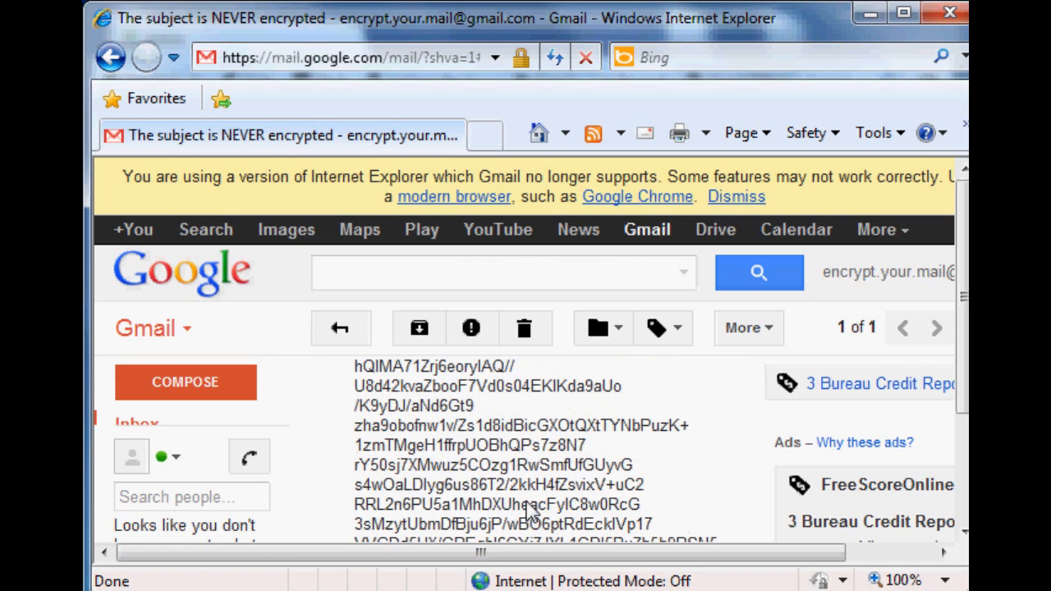
left_click_drag(661, 587, 648, 590)
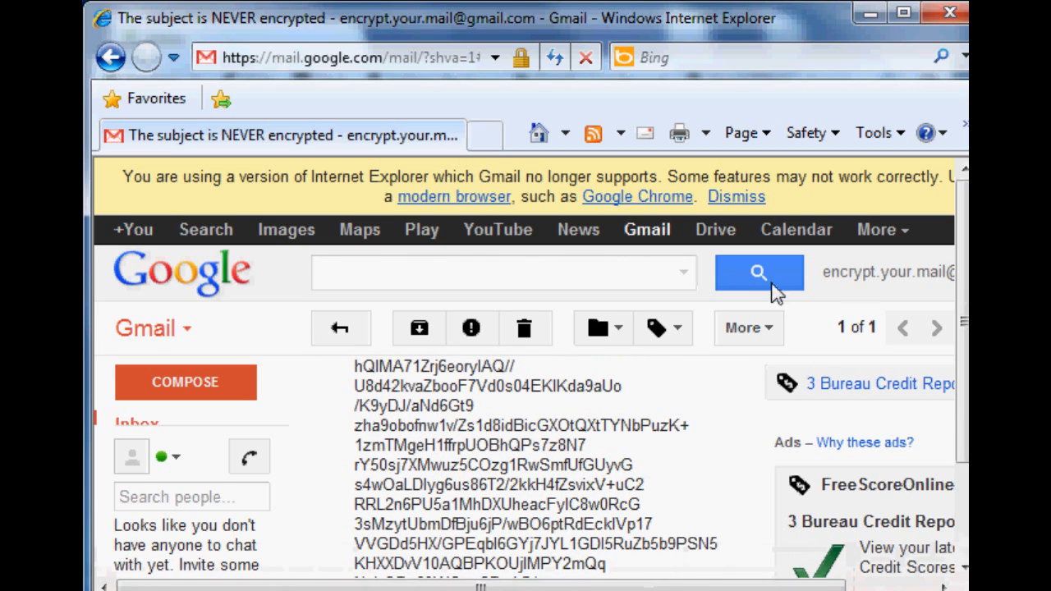
left_click(747, 195)
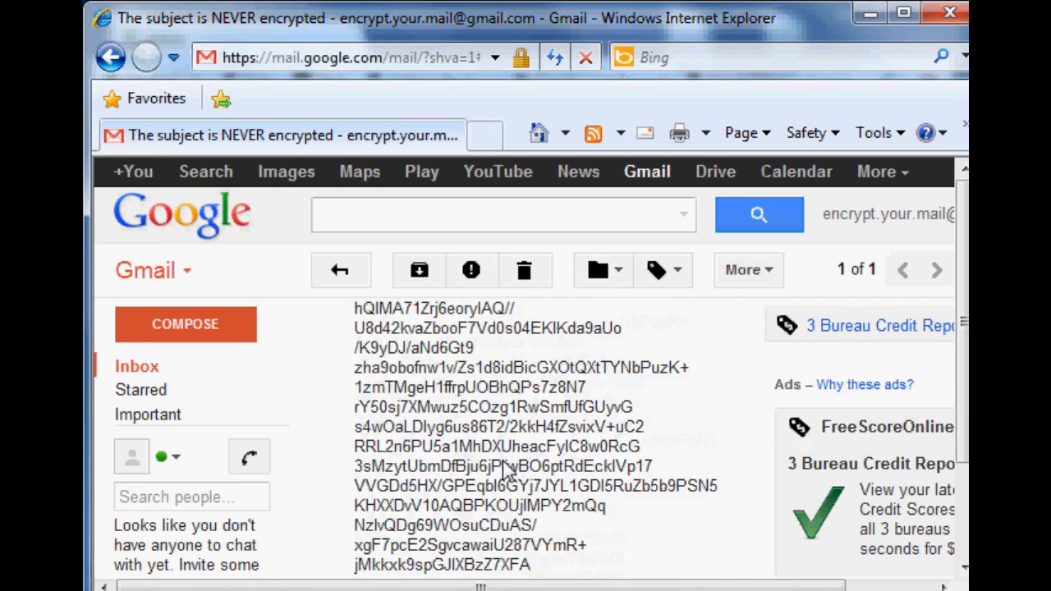
scroll(504, 462, "down", 5)
scroll(513, 451, "up", 10)
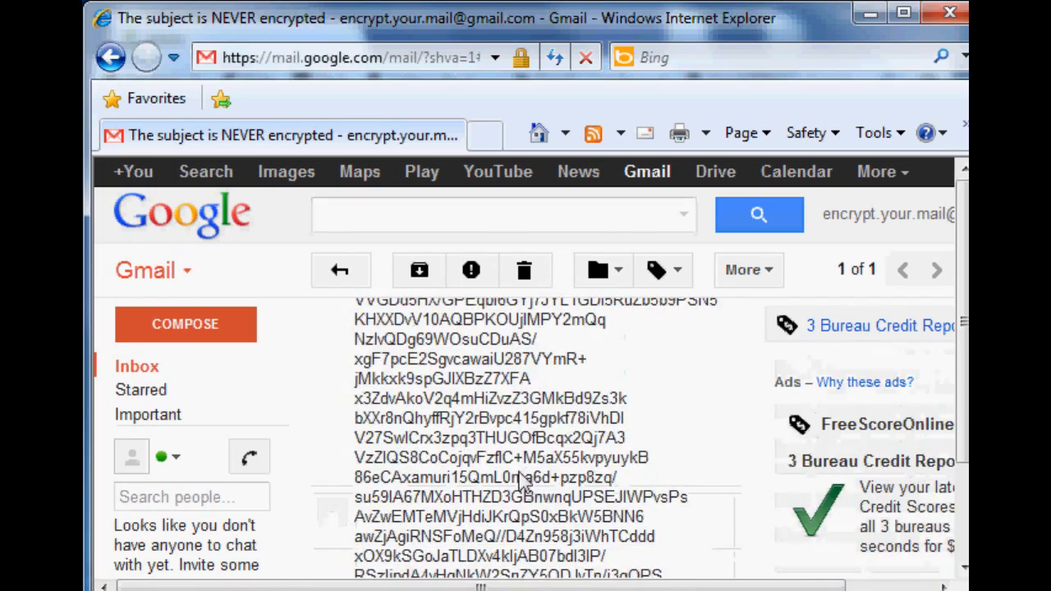
scroll(528, 512, "down", 3)
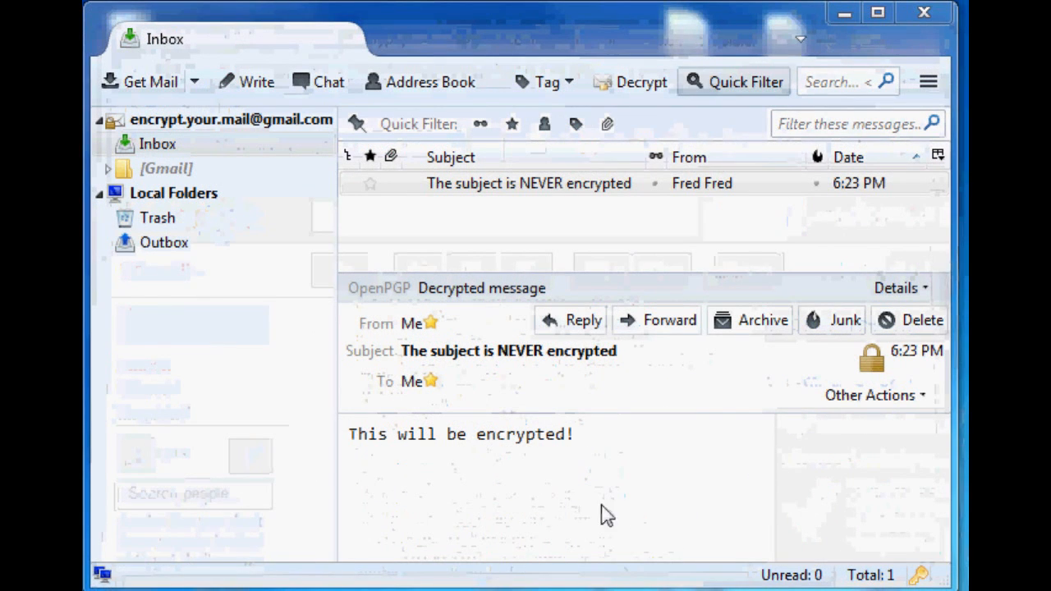
- Inspect the decrypted message body in the mail client's preview pane
left_click_drag(507, 434, 598, 453)
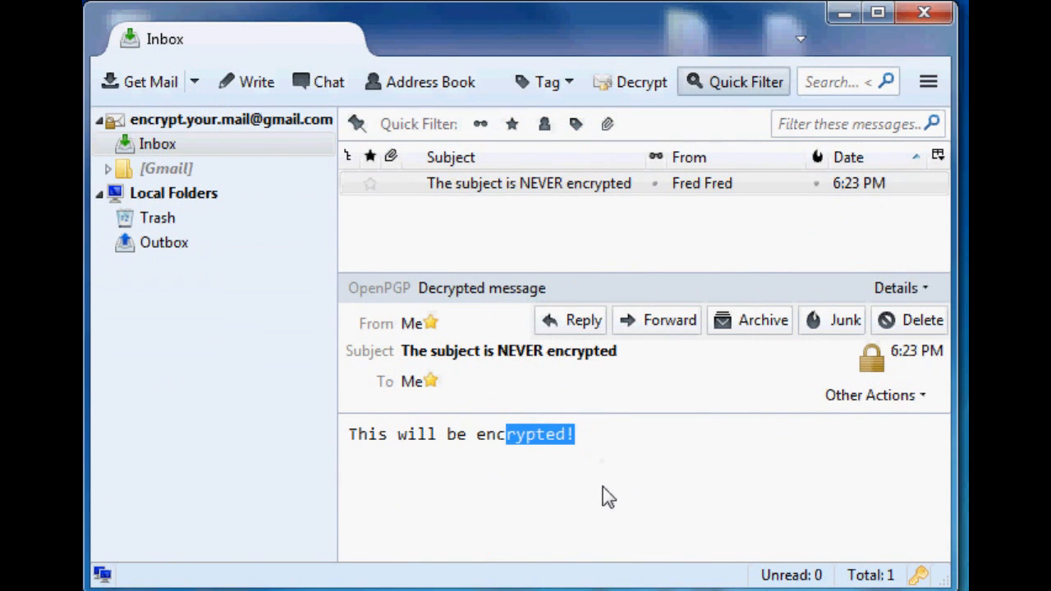
left_click(605, 497)
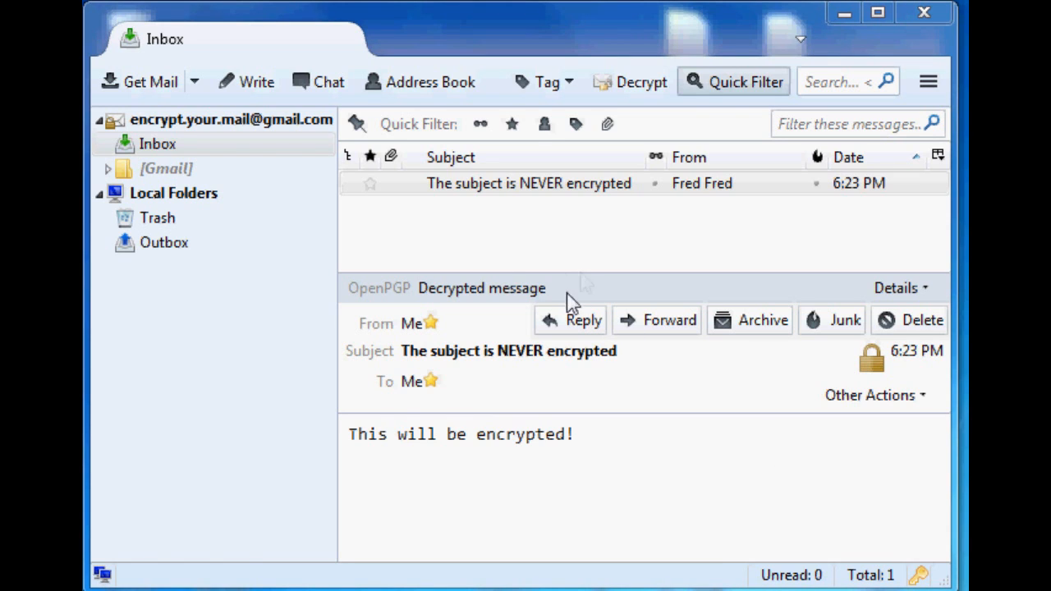
left_click(484, 190)
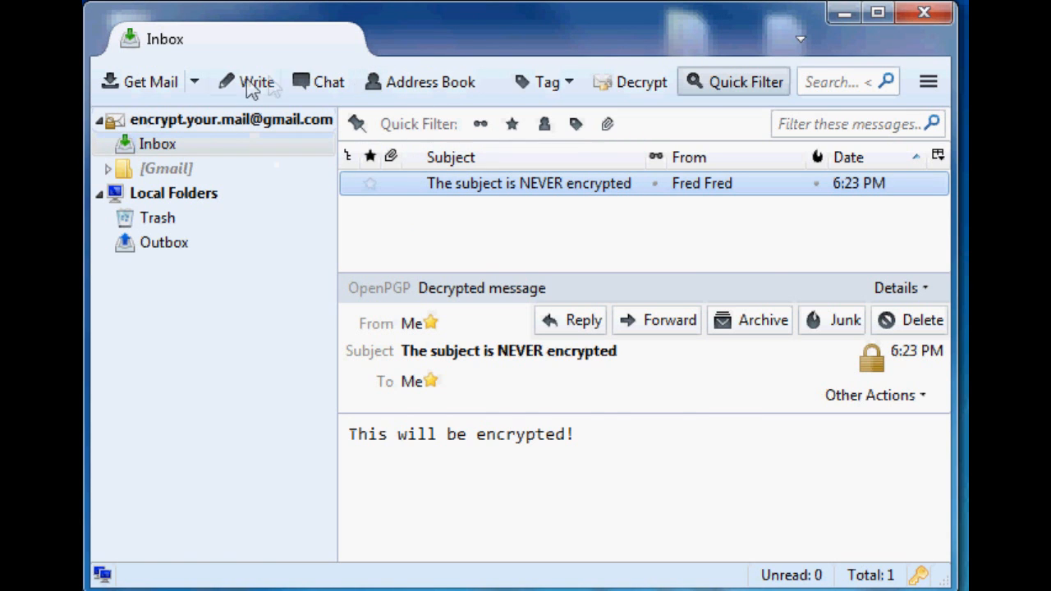
- Open OpenPGP Key Management from the menu bar
key("alt")
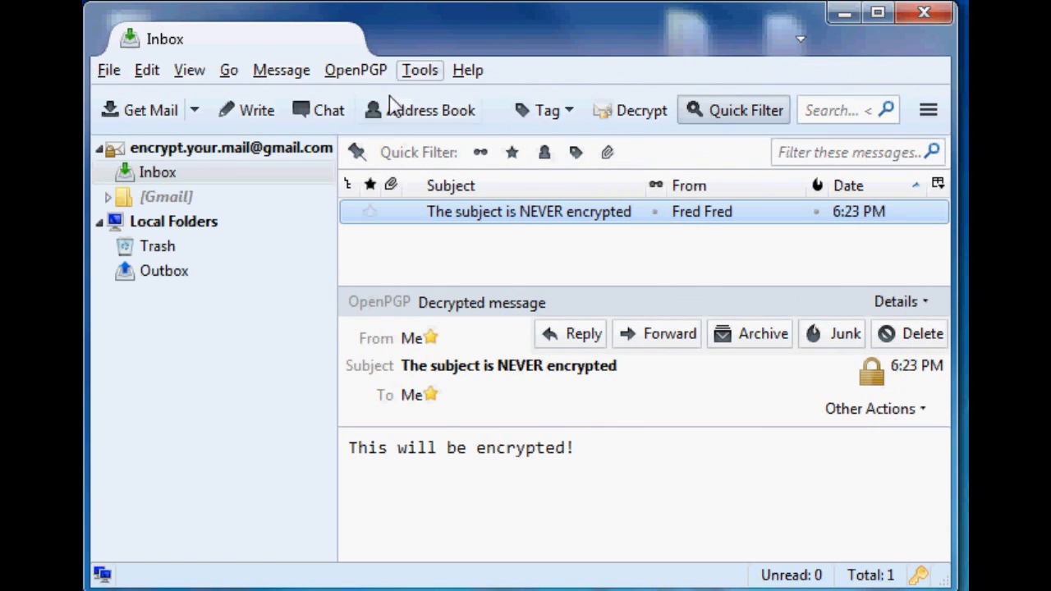
left_click(420, 72)
mouse_move(359, 86)
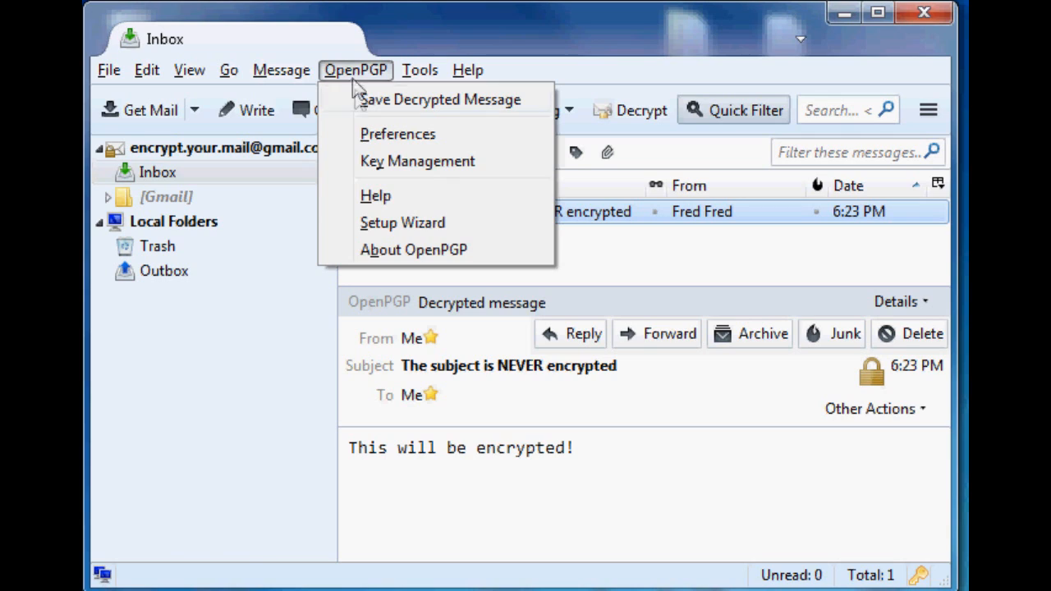
left_click(417, 164)
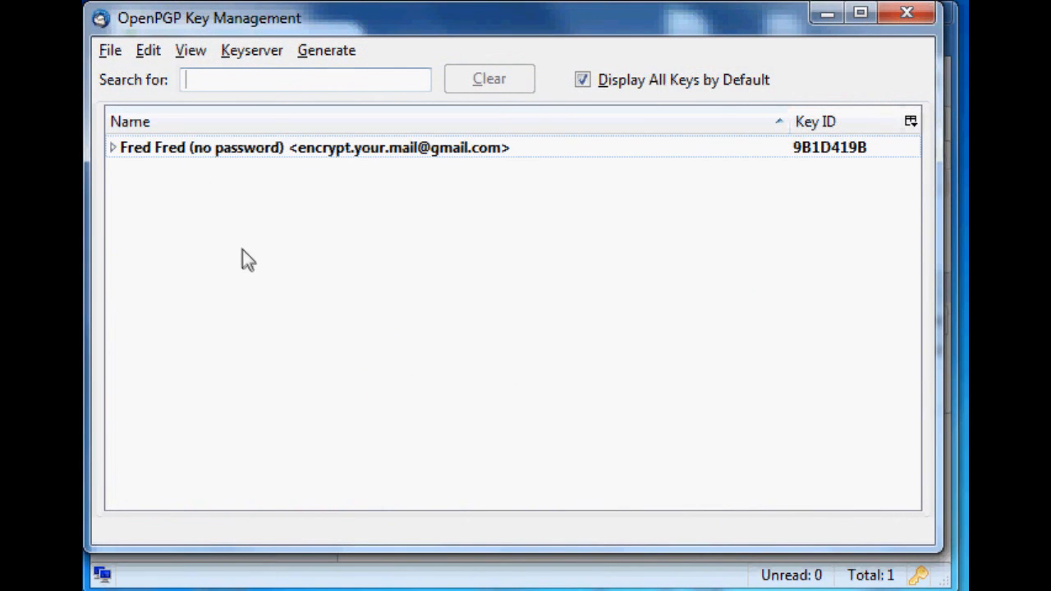
- Import keys from the clipboard into the key list, confirming the import
right_click(202, 160)
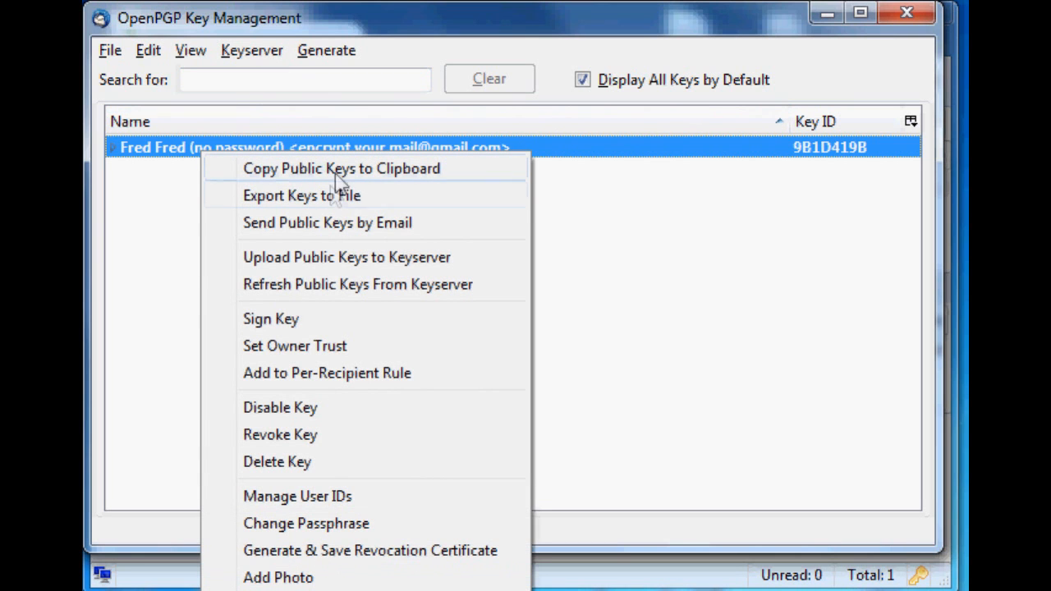
left_click(629, 200)
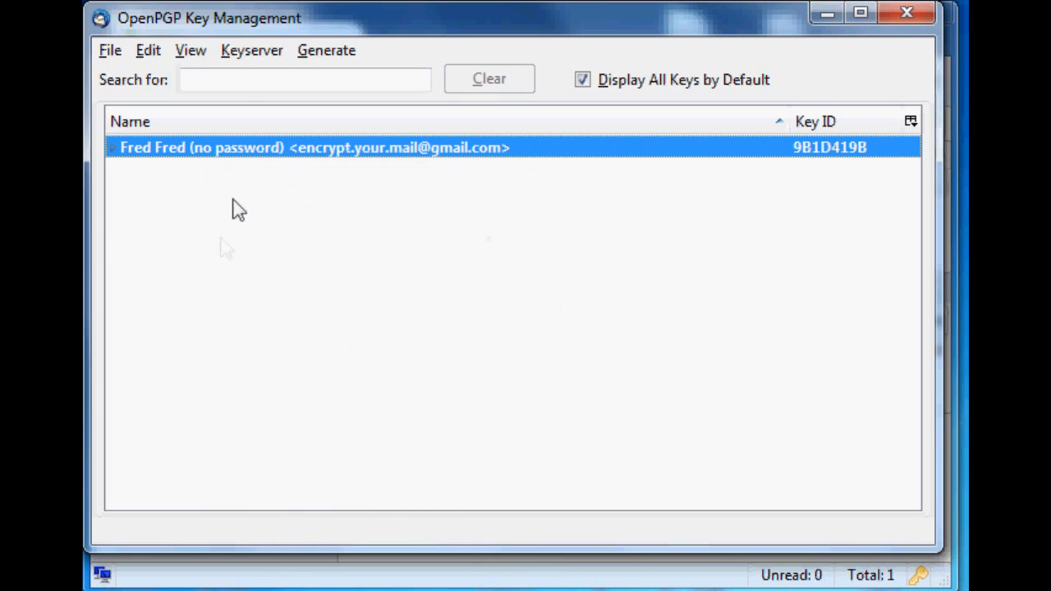
left_click(150, 56)
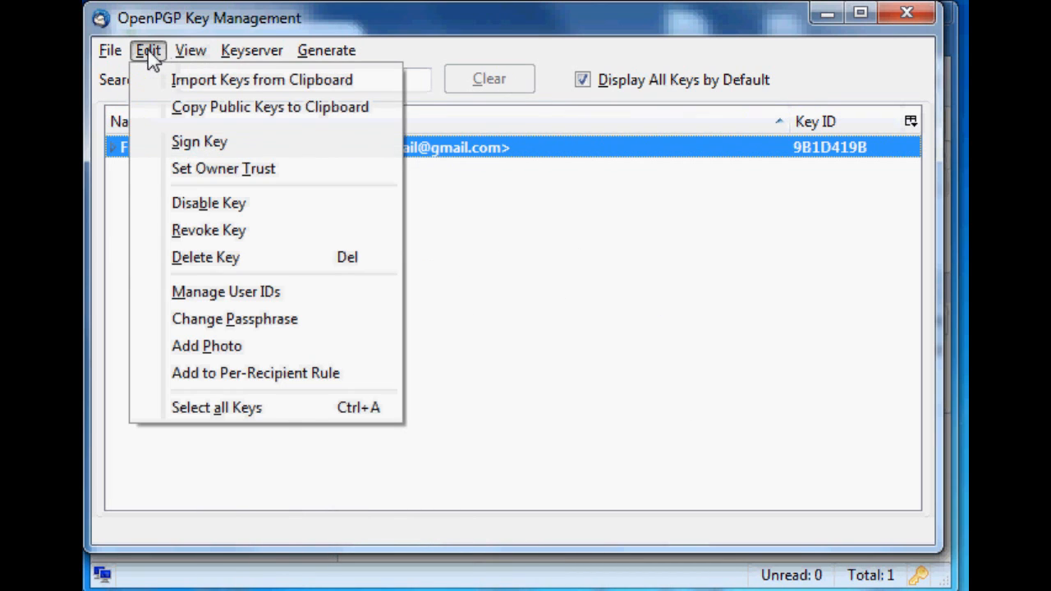
left_click(306, 82)
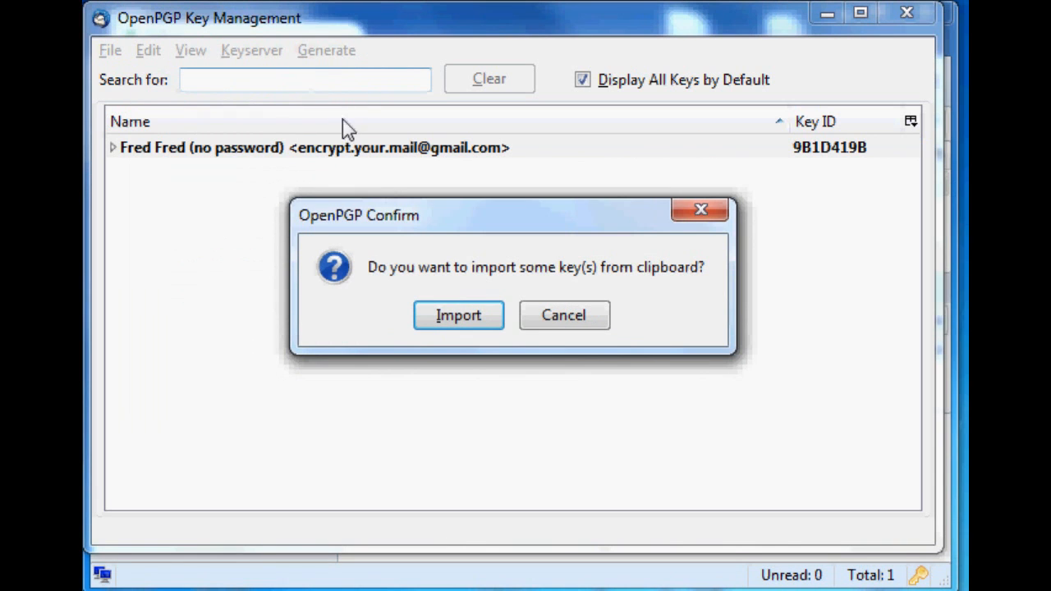
left_click(470, 323)
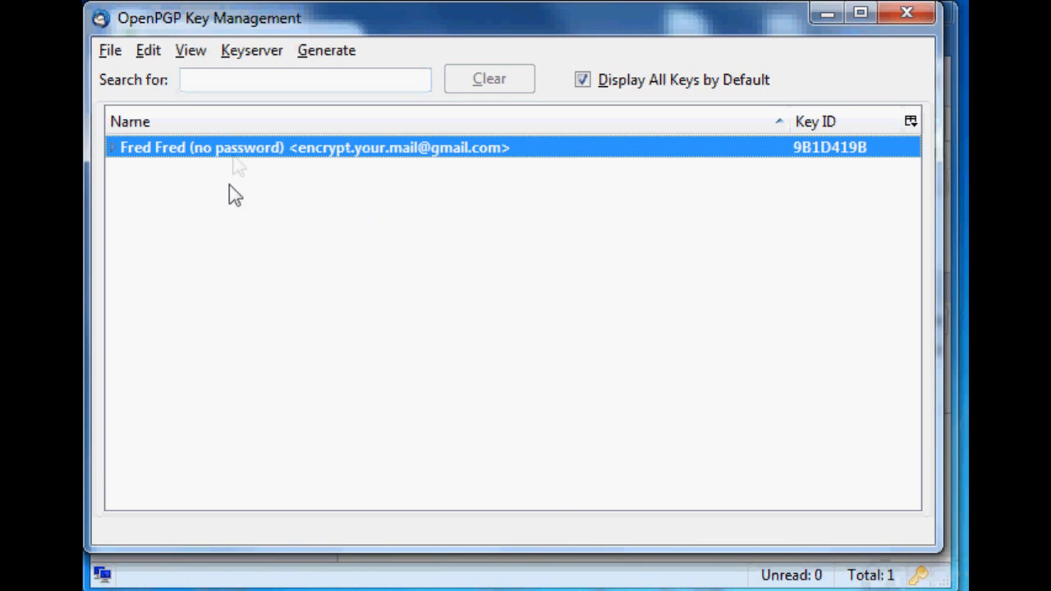
- Copy the selected key's public key to the clipboard and acknowledge the alert
right_click(234, 154)
left_click(340, 182)
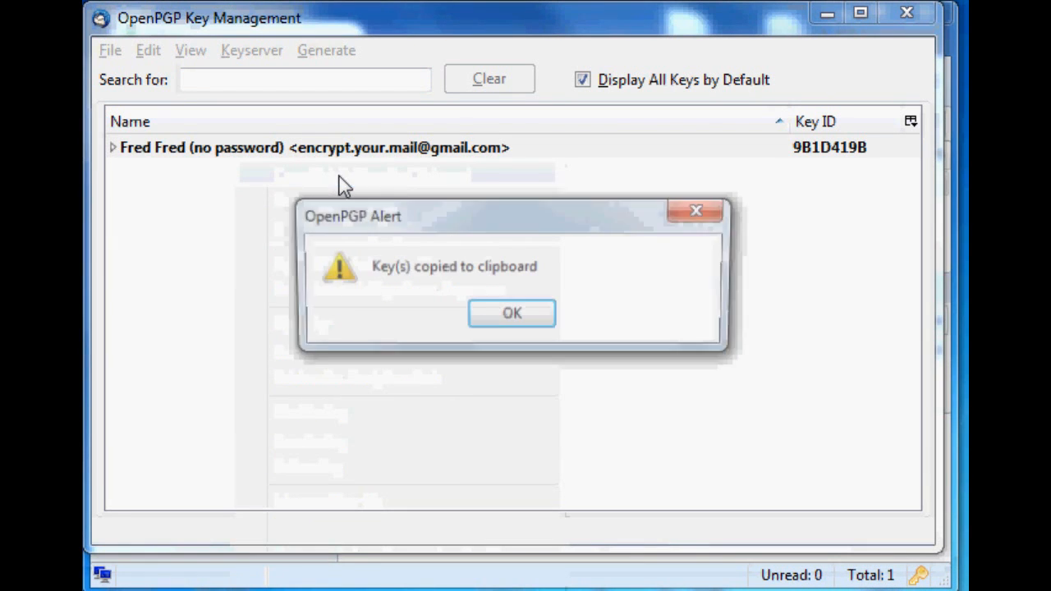
left_click(517, 320)
- Re-import the copied public key from the clipboard, review the import report, and close it
left_click(160, 56)
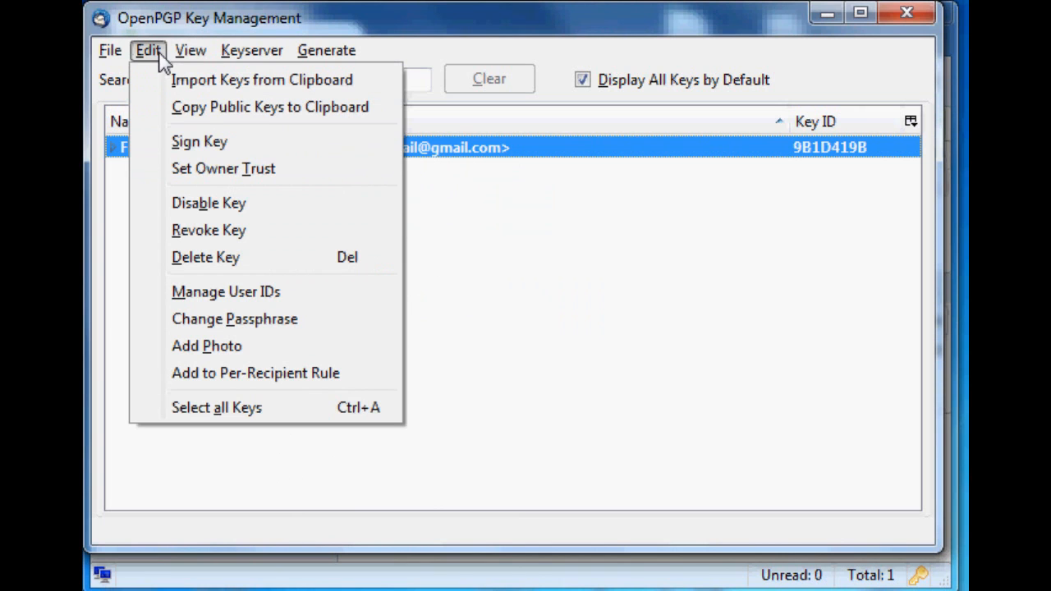
left_click(181, 82)
left_click(461, 322)
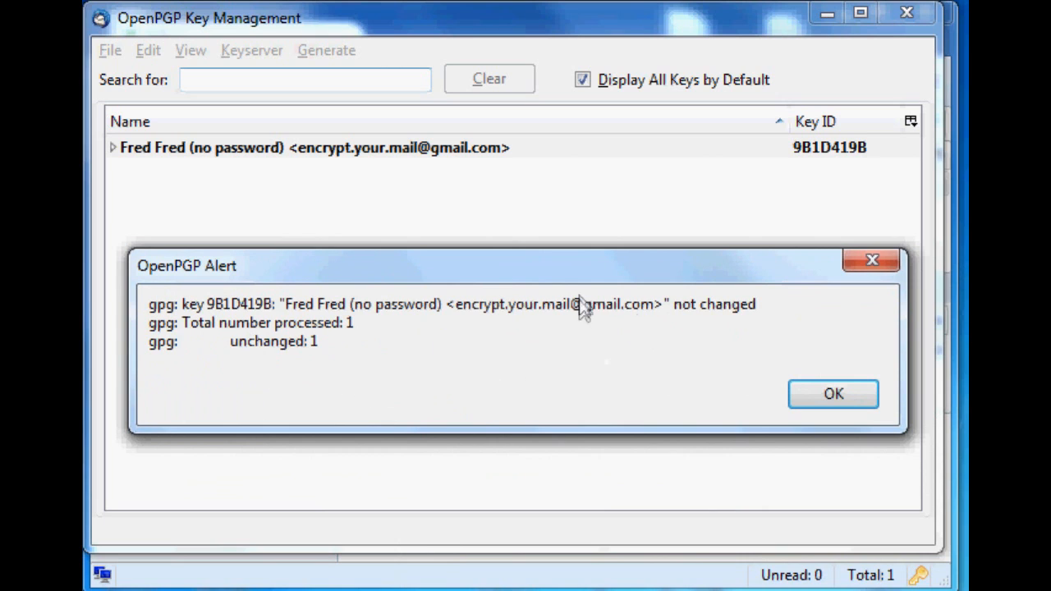
left_click_drag(670, 304, 775, 324)
left_click_drag(680, 306, 760, 308)
left_click_drag(247, 342, 342, 345)
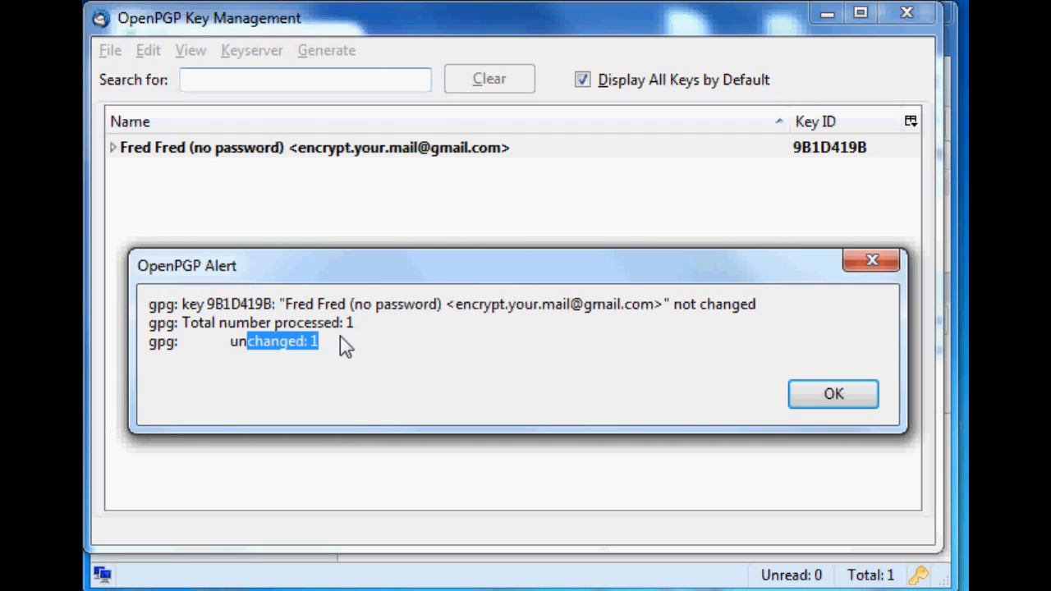
left_click(372, 383)
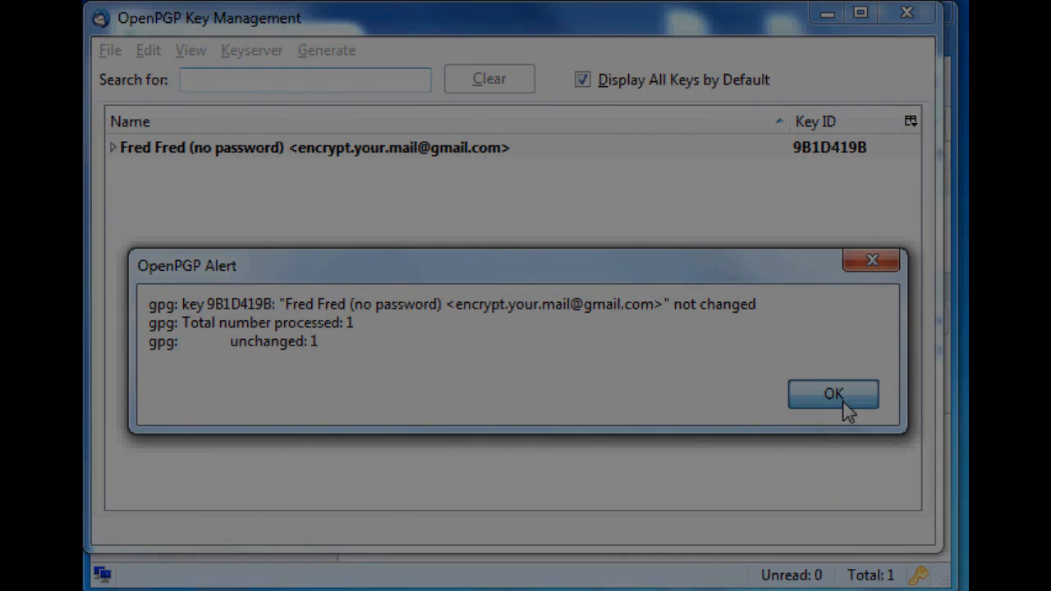
left_click(844, 403)
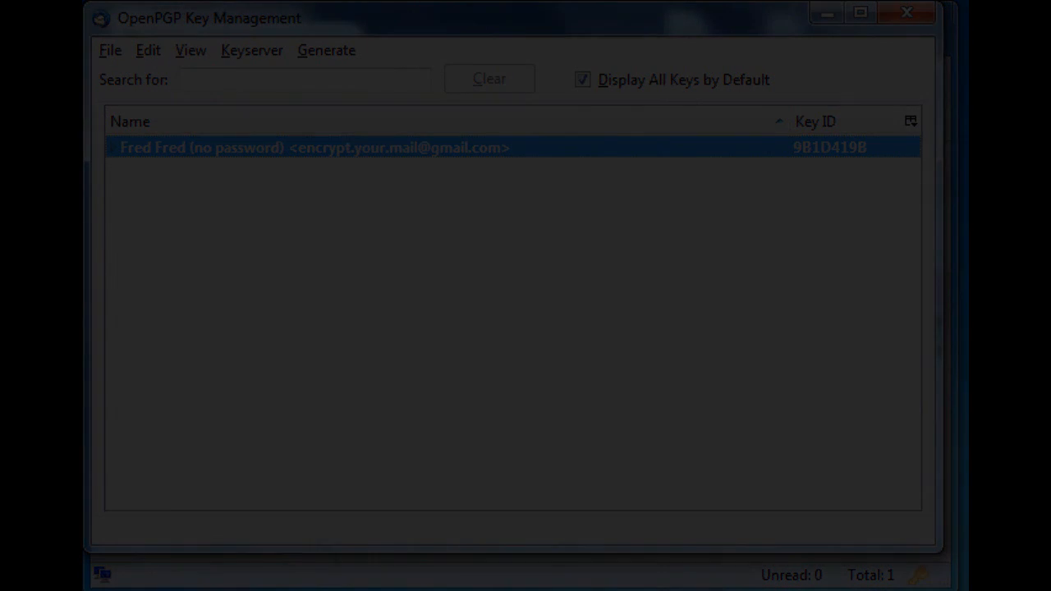